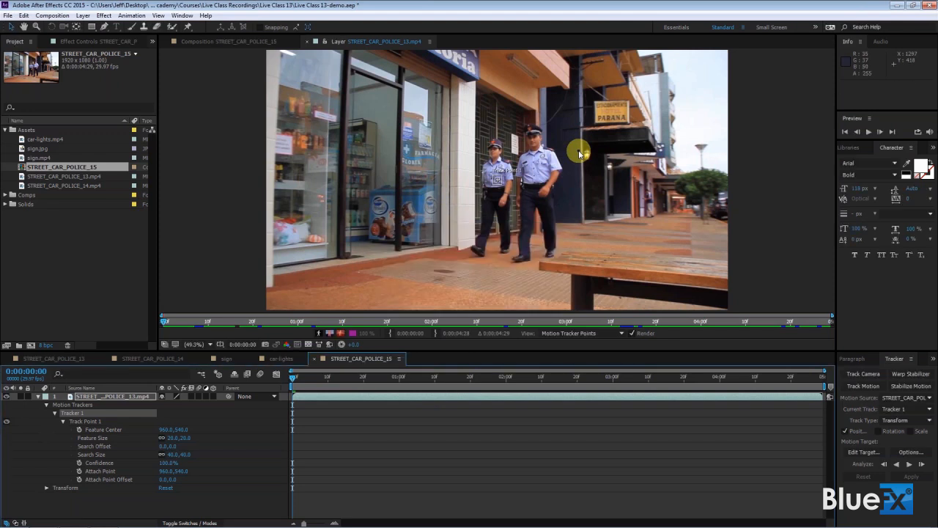
Position Track Point 1 over the male officer's ear on the first frame of the clip
key("slash")
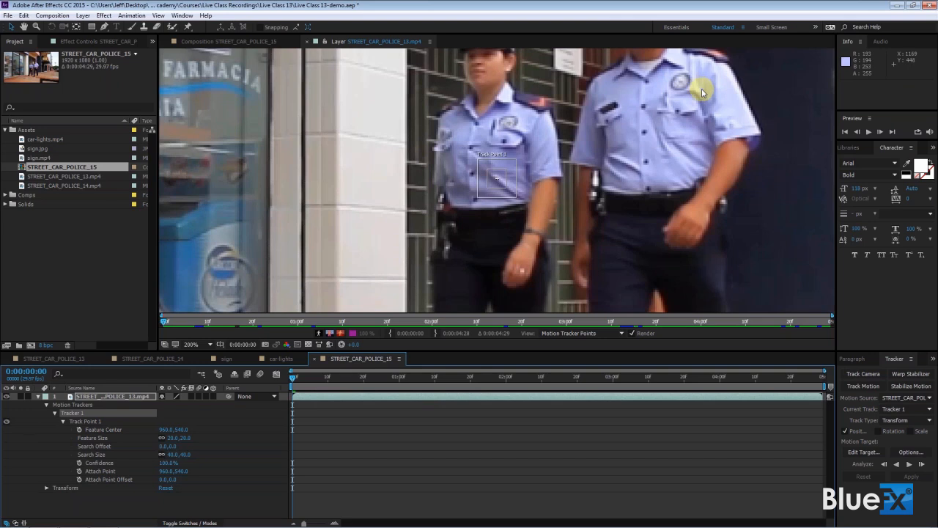
key("space")
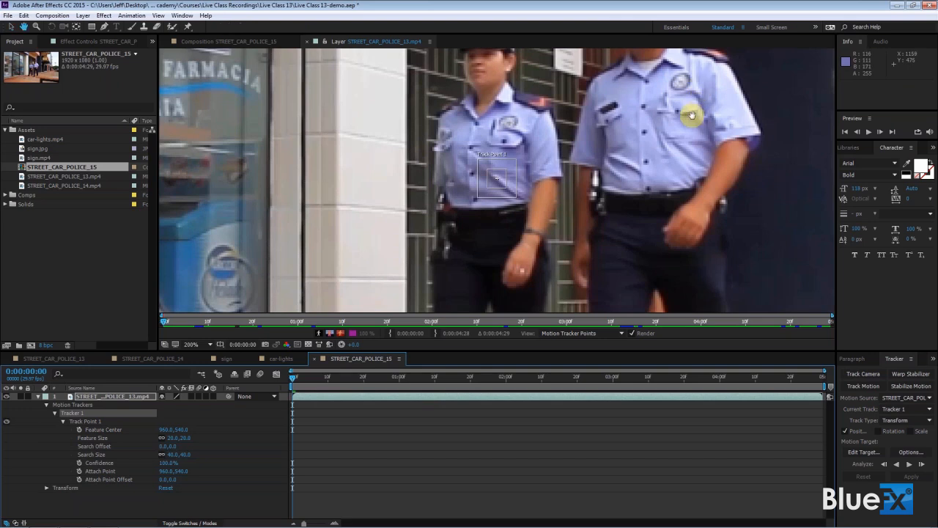
left_click_drag(708, 96, 590, 219)
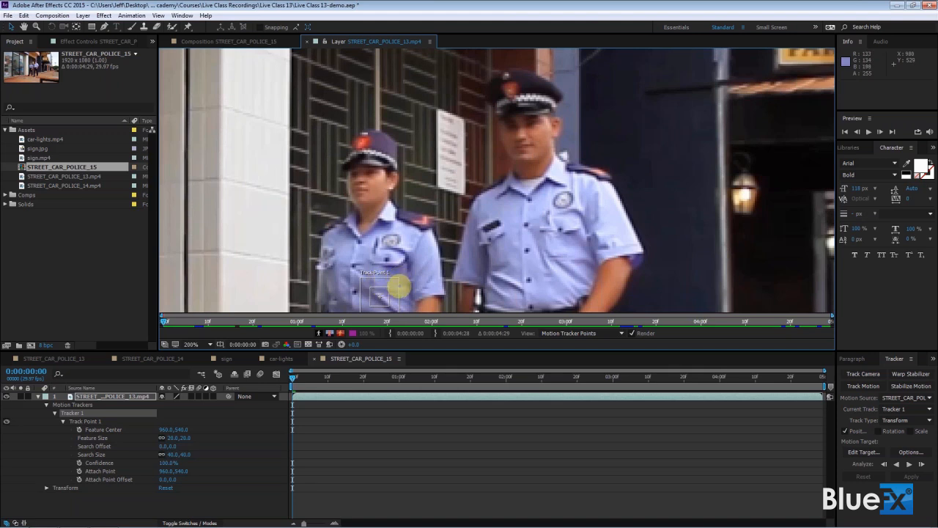
left_click(389, 281)
left_click_drag(441, 275, 564, 118)
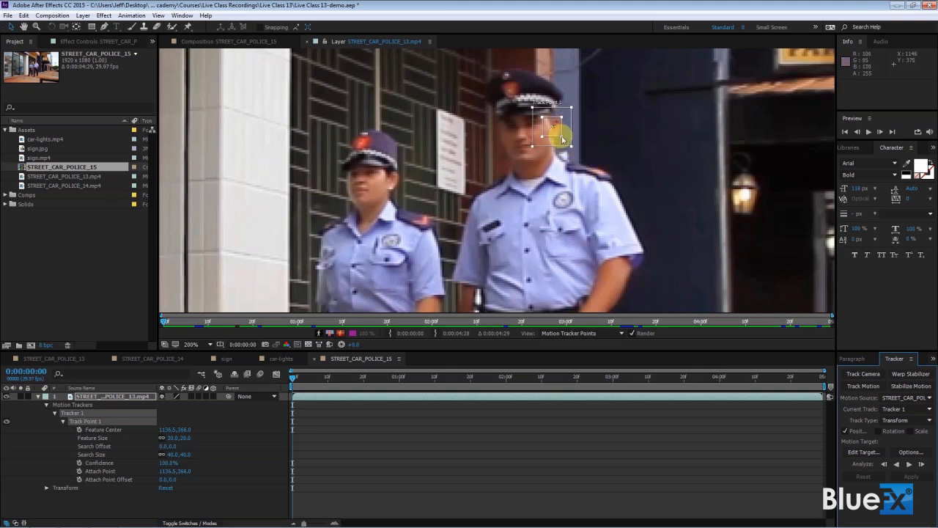
Resize the track point's feature region to about 25 × 27 and search region to about 63 × 59, offset by about -11.5, 5.5
mouse_move(562, 139)
left_mouse_down()
mouse_move(571, 146)
mouse_move(555, 126)
left_mouse_up()
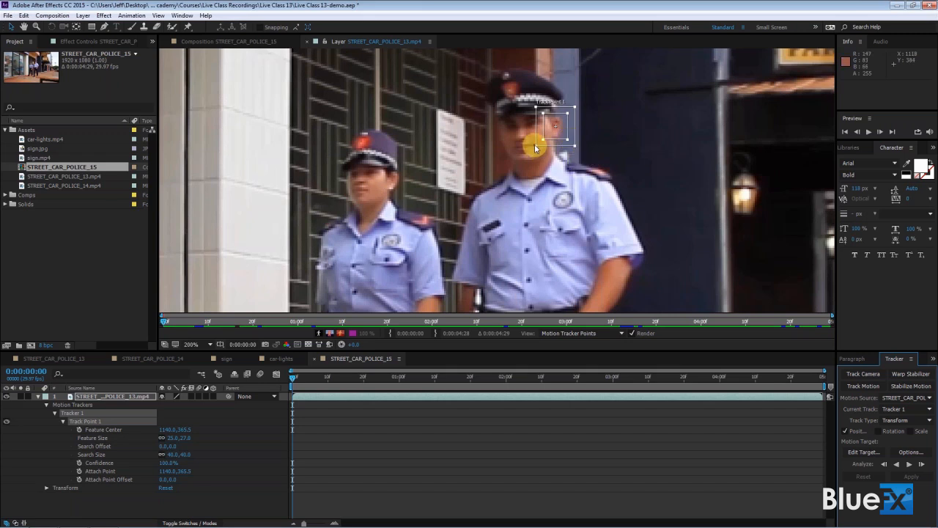
left_click_drag(532, 145, 524, 155)
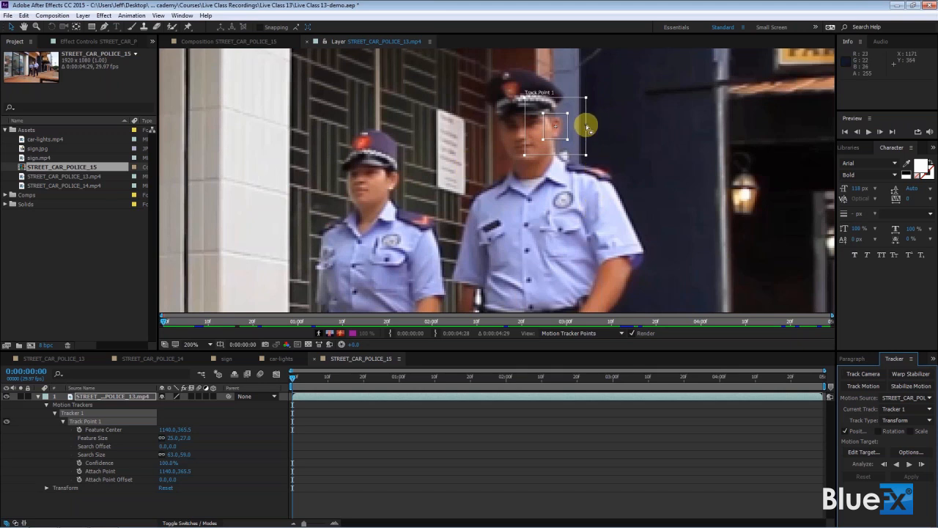
mouse_move(588, 124)
left_mouse_down()
mouse_move(572, 128)
mouse_move(584, 136)
left_mouse_up()
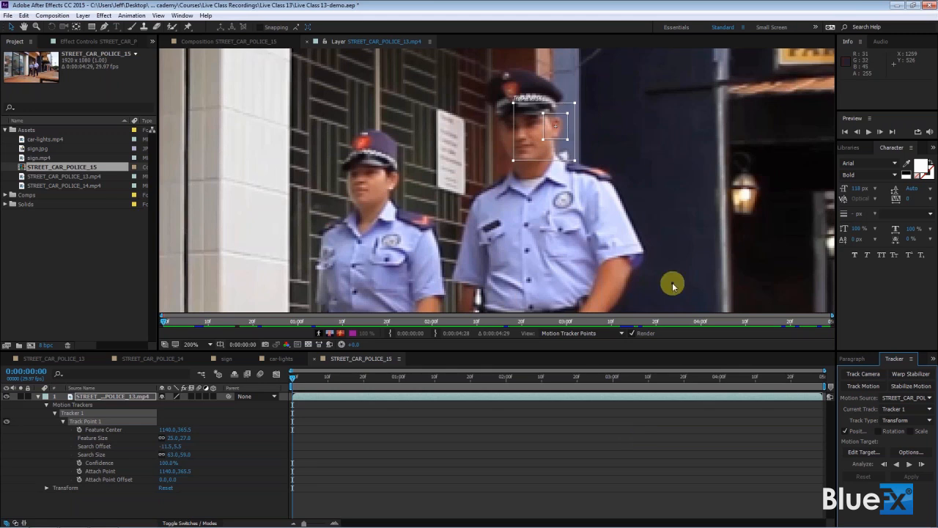
Analyze the motion track forward from the first frame and stop at 0:00:02:05
scroll(673, 285, "down", 2)
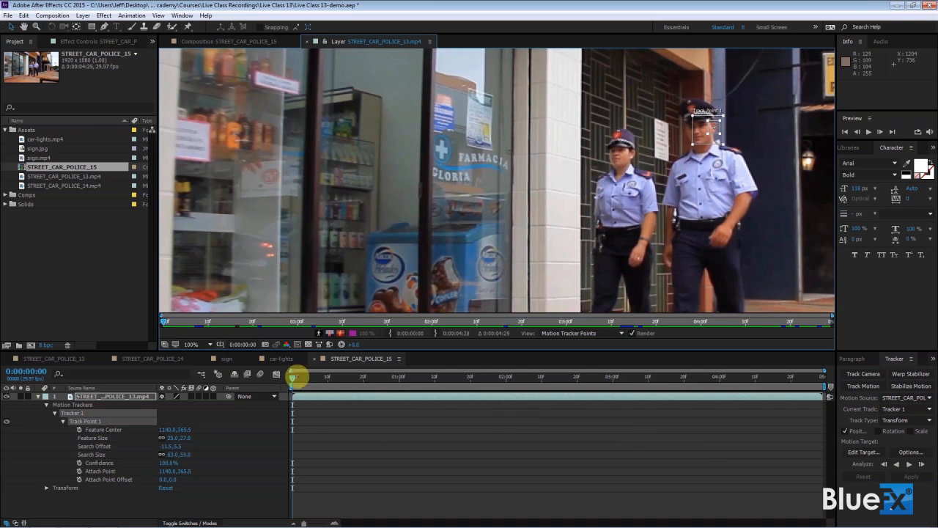
left_click(909, 464)
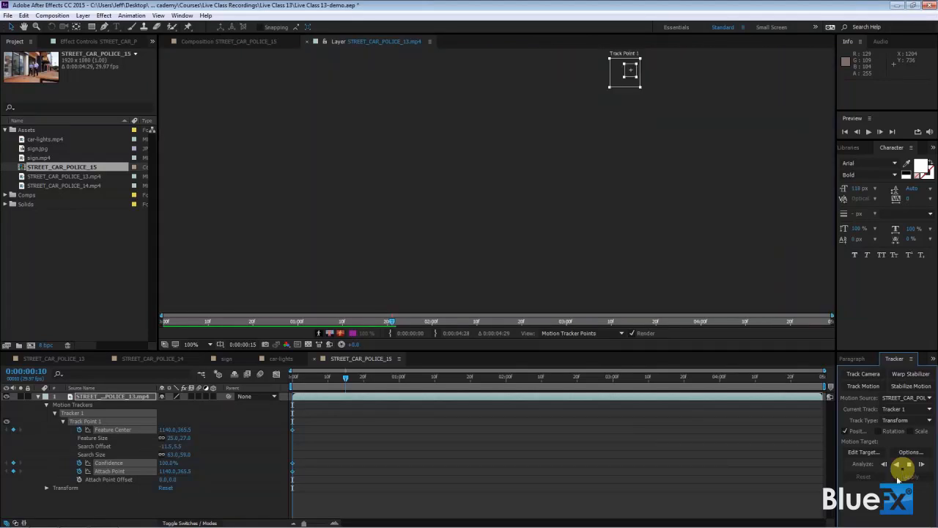
left_click(908, 464)
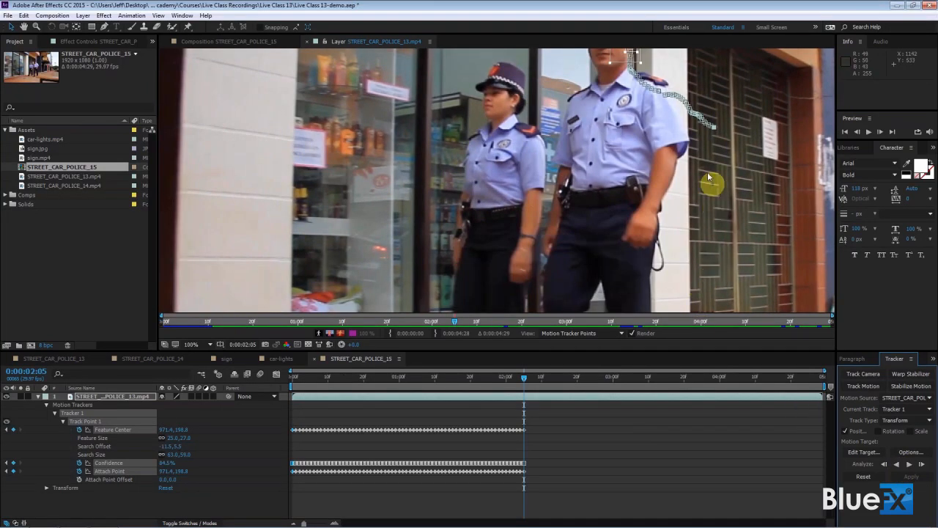
Continue the forward track analysis from 0:00:02:05 and stop it at about 0:00:04:07
left_click_drag(685, 193, 709, 296)
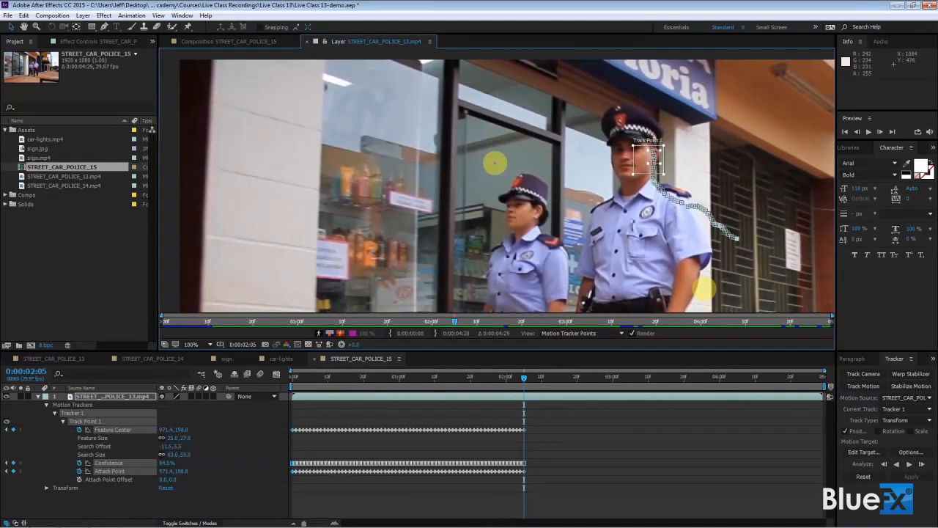
left_click_drag(494, 163, 494, 185)
left_click(648, 178)
left_click_drag(648, 178, 654, 186)
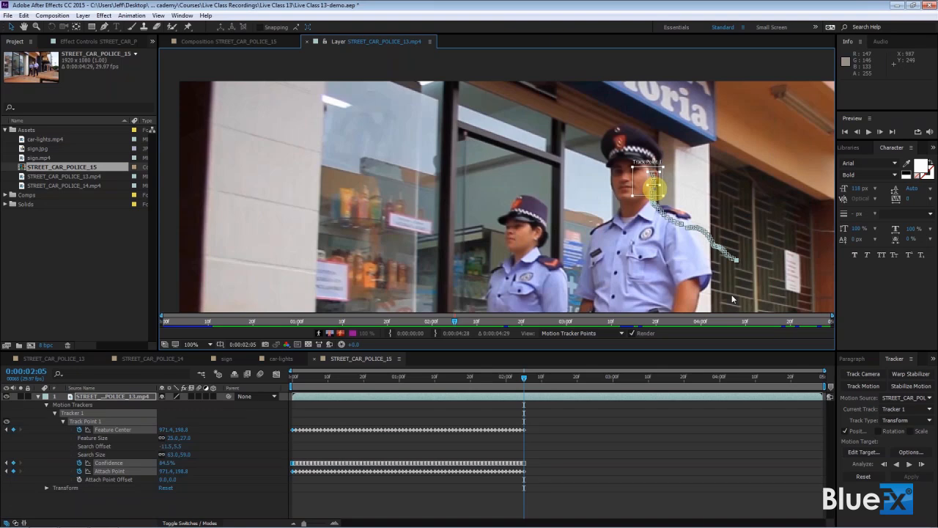
left_click(908, 464)
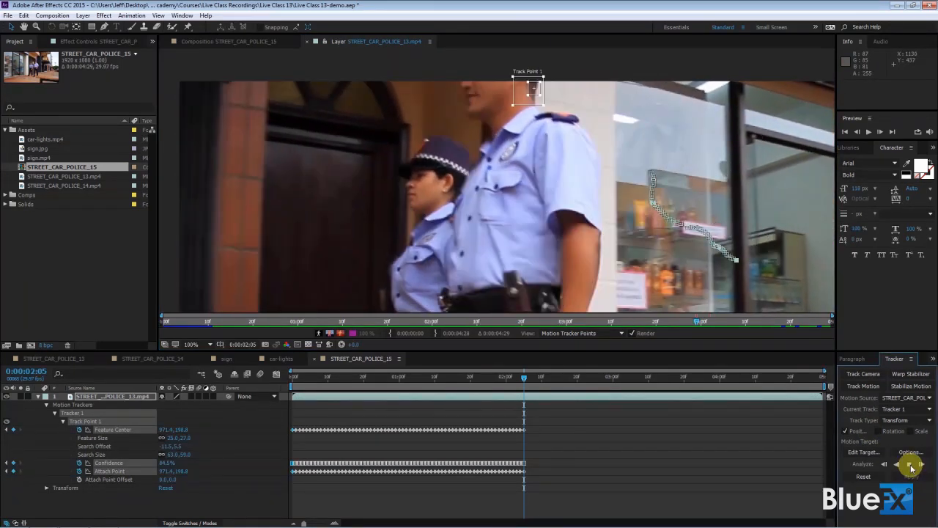
left_click(910, 464)
Delete the Feature Center, Confidence and Attach Point keyframes that follow 0:00:03:26
left_click_drag(746, 378, 706, 381)
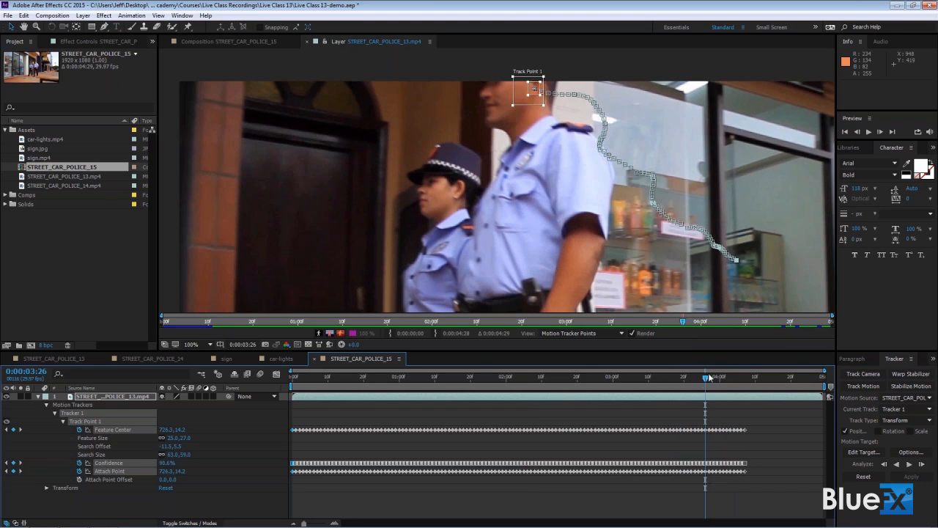
mouse_move(705, 379)
left_mouse_down()
mouse_move(697, 383)
mouse_move(705, 387)
left_mouse_up()
left_click(762, 439)
left_click_drag(779, 499, 709, 412)
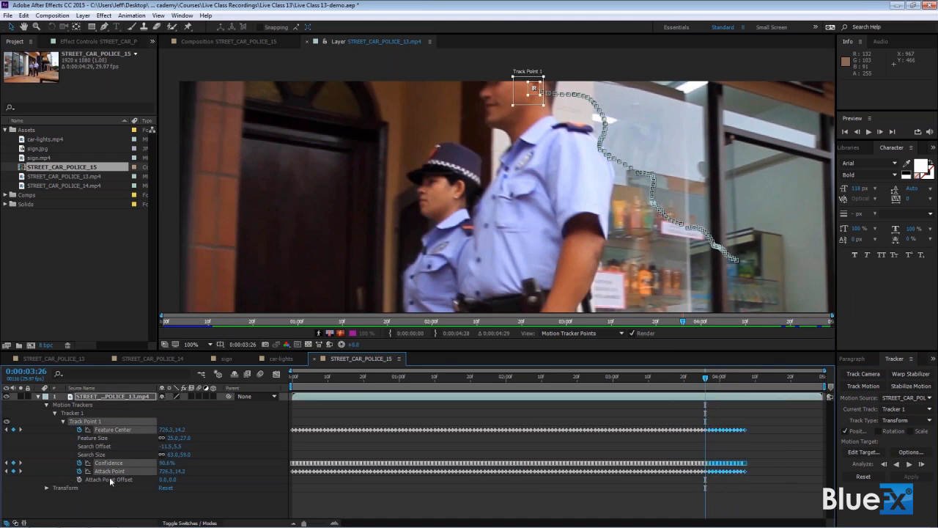
left_click(636, 500)
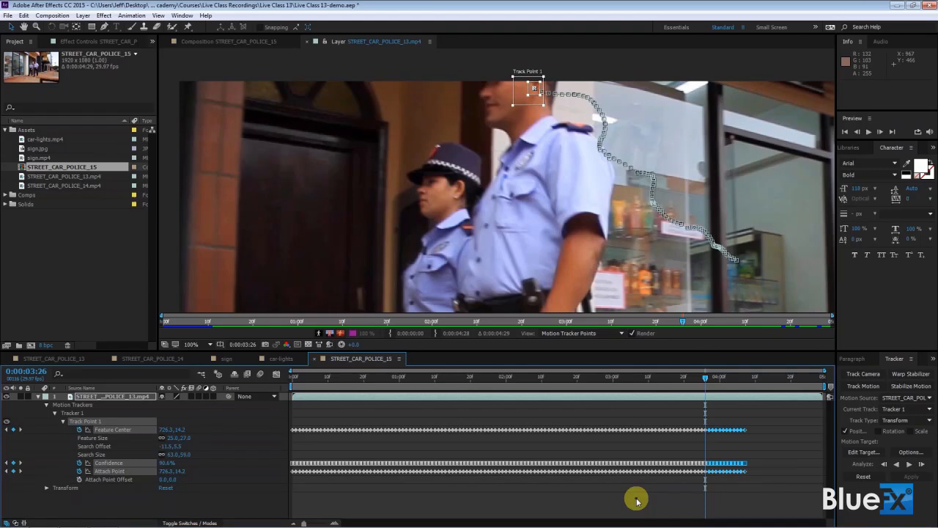
key("Delete")
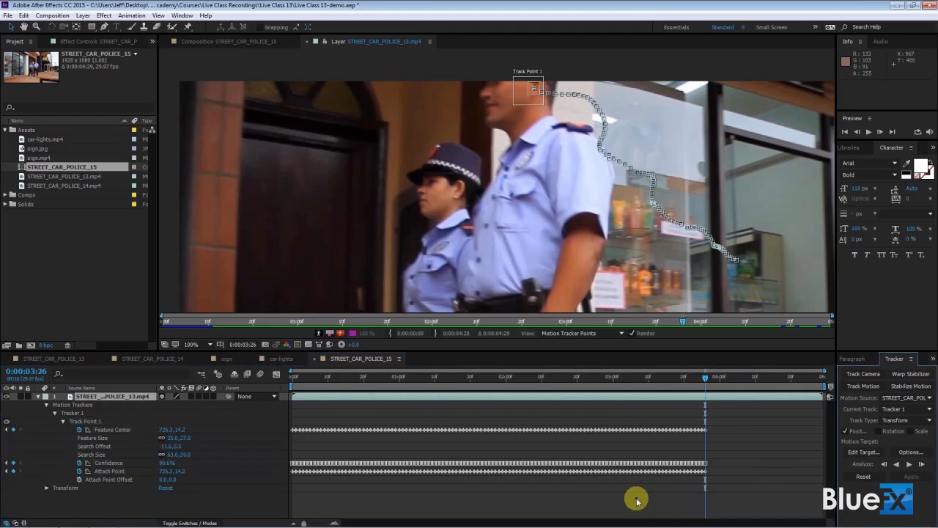
Keyframe the attach point by hand at 0:00:04:02, above the frame at about 663, -21
left_click(707, 380)
left_click_drag(707, 379, 728, 380)
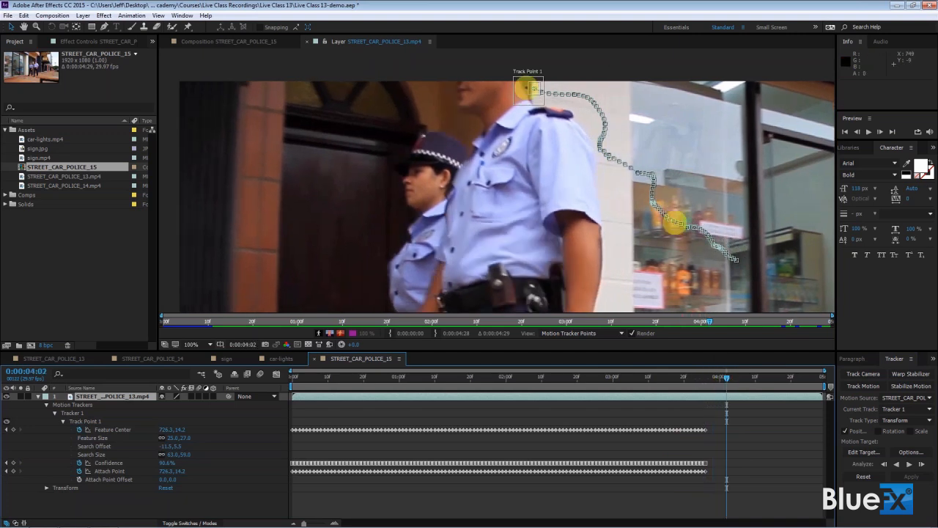
left_click(533, 89)
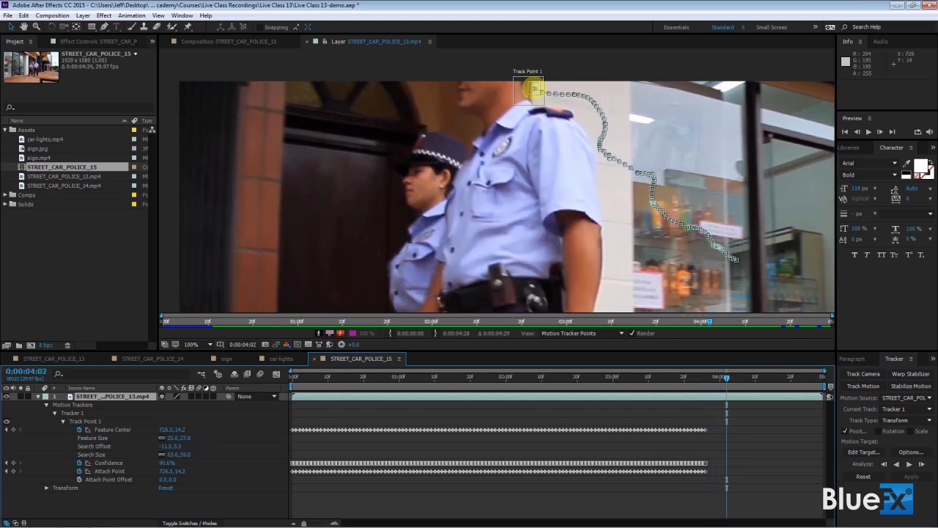
left_click(534, 89)
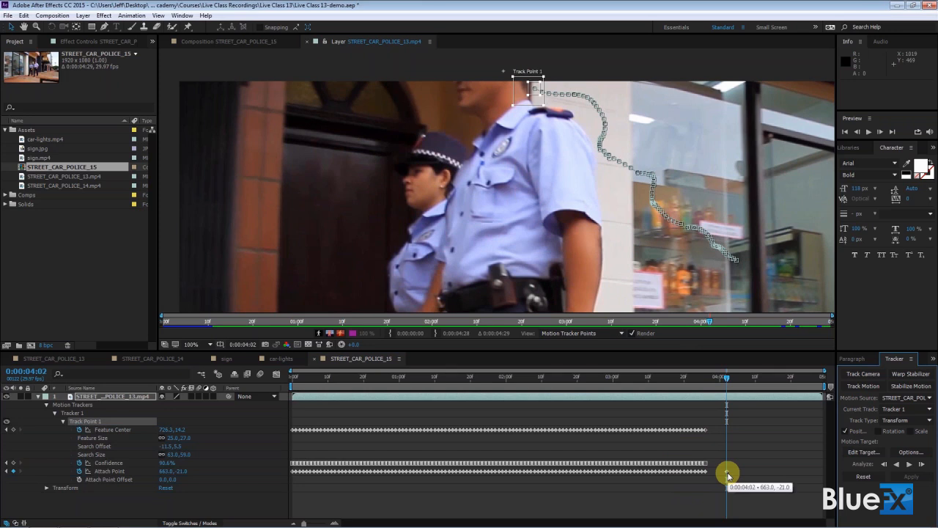
Move the attach point to about 620, -28 at 0:00:04:07 to add another manual keyframe
left_click(727, 379)
left_click_drag(727, 378, 745, 378)
left_click_drag(503, 71, 483, 64)
left_click(746, 426)
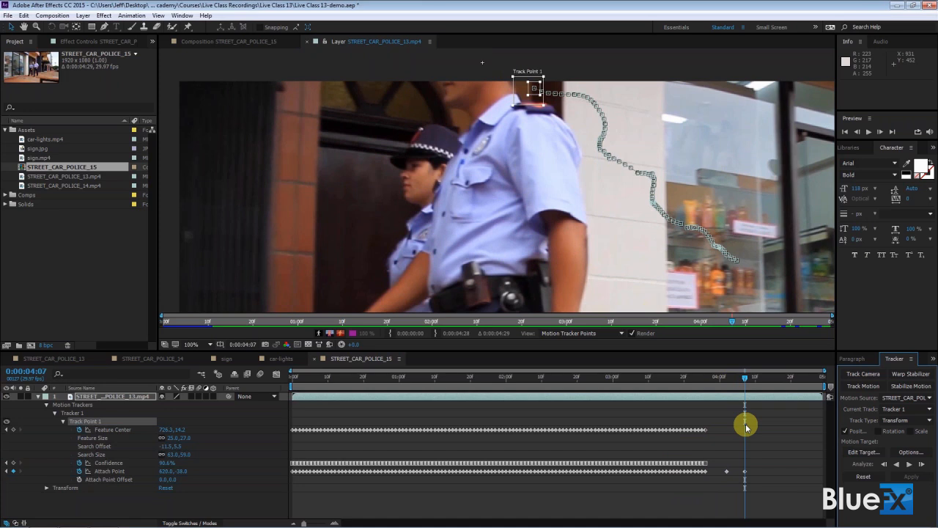
Return from the layer view to the composition at the first frame and collapse the footage layer's properties
left_click_drag(746, 379, 288, 383)
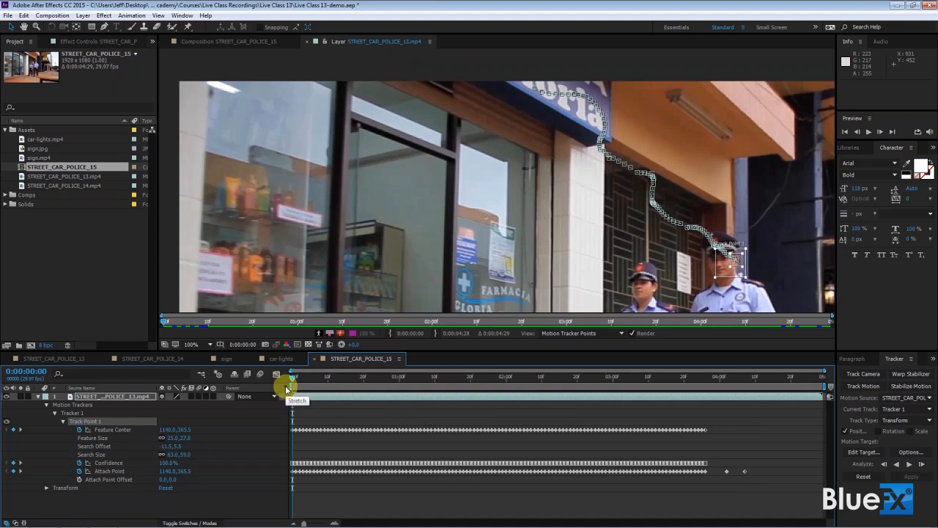
left_click(307, 41)
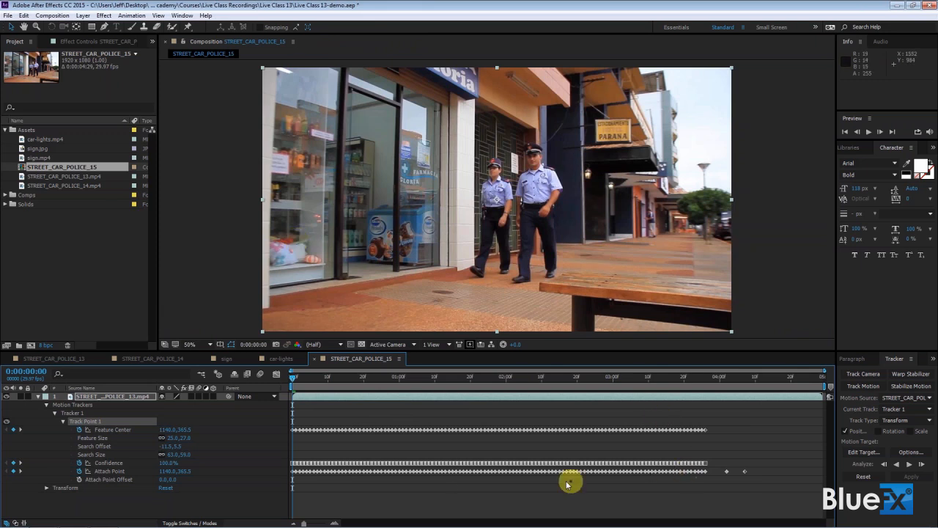
left_click(38, 396)
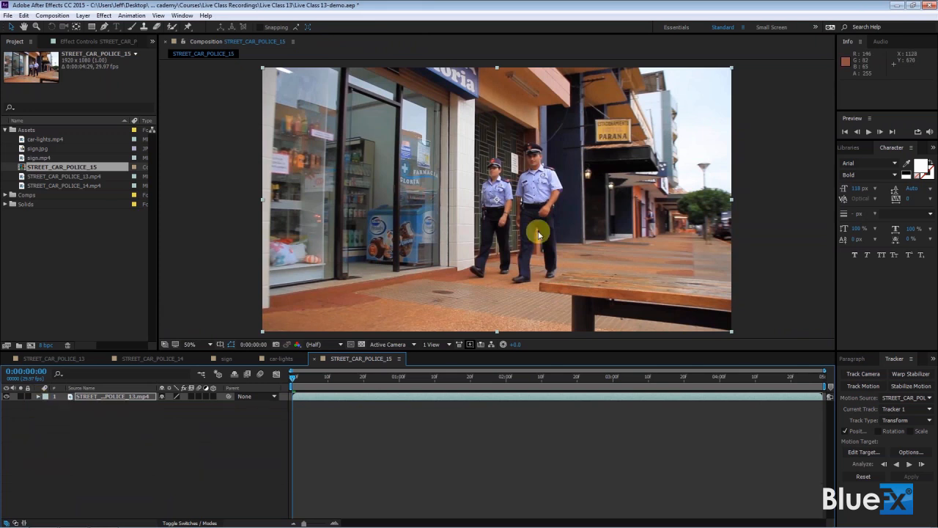
mouse_move(294, 376)
left_mouse_down()
mouse_move(355, 386)
mouse_move(279, 383)
left_mouse_up()
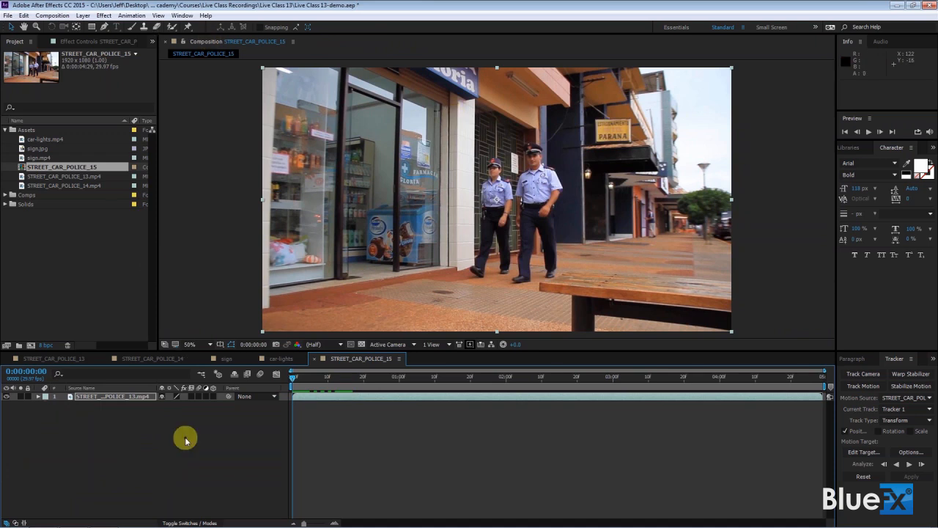
Add a text layer reading "My feet" beside the male officer's head
left_click(146, 429)
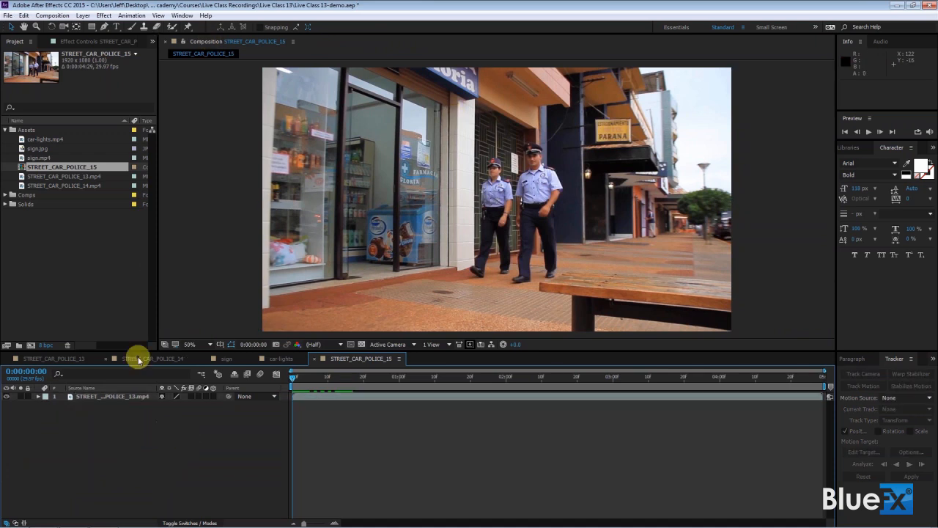
left_click(115, 27)
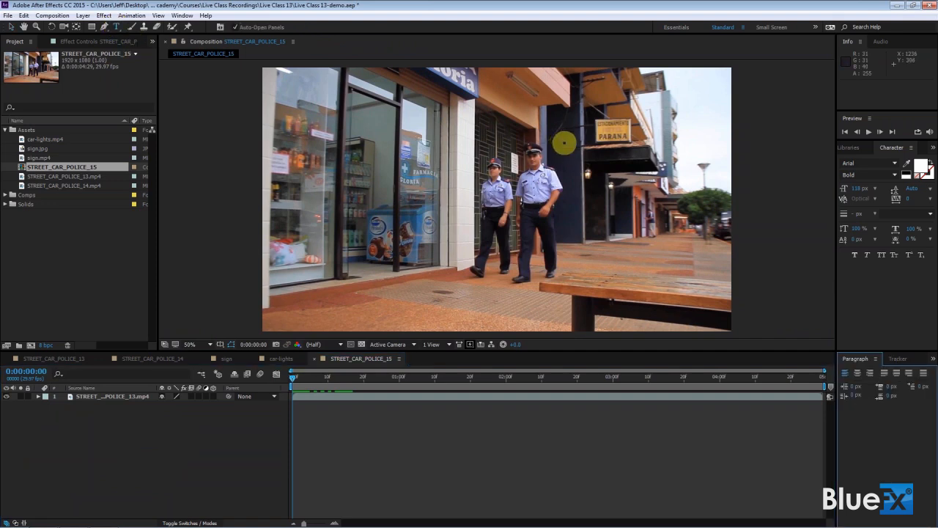
left_click(564, 143)
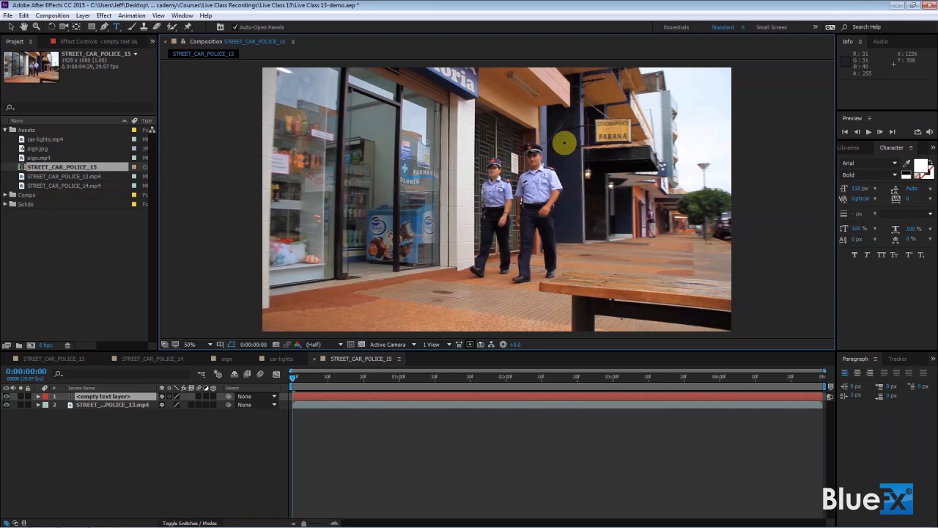
type("My feel")
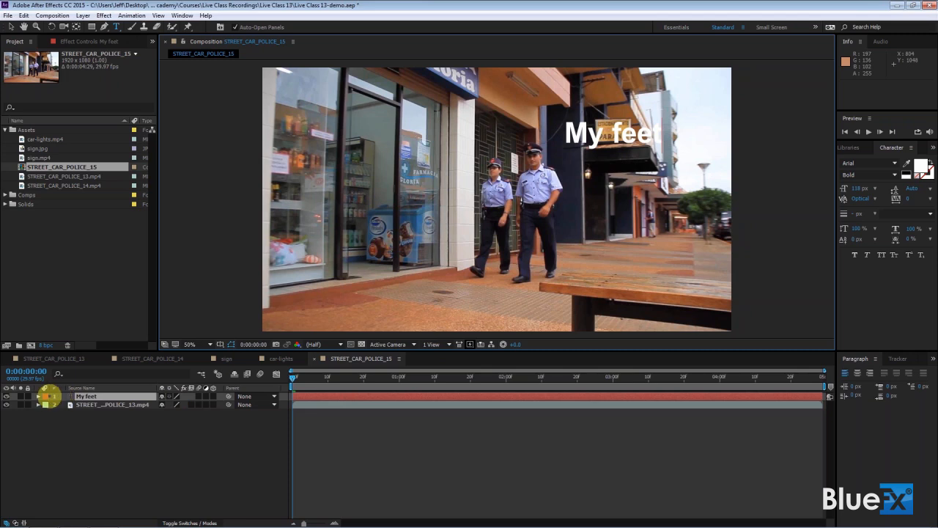
Expand the text layer's Text properties and enable Source Text keyframing at the first frame
left_click(45, 396)
left_click(39, 398)
left_click(39, 398)
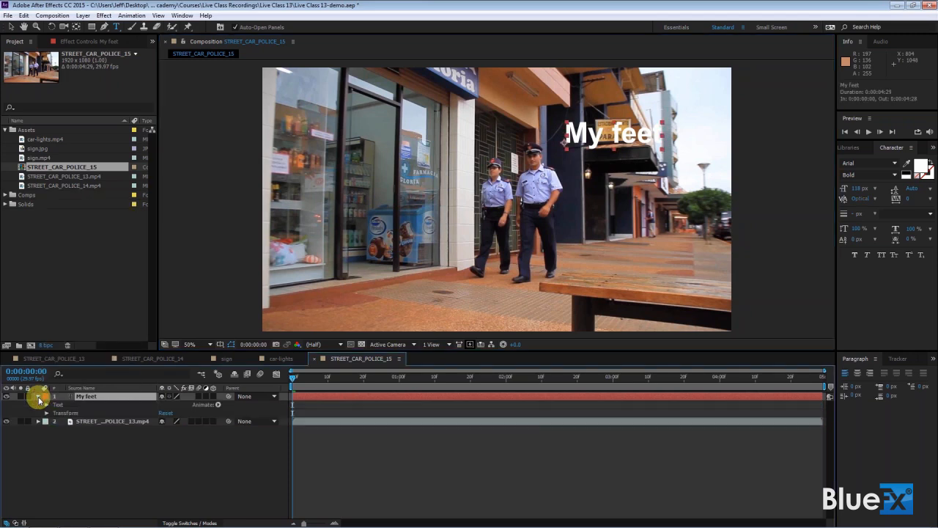
left_click(46, 405)
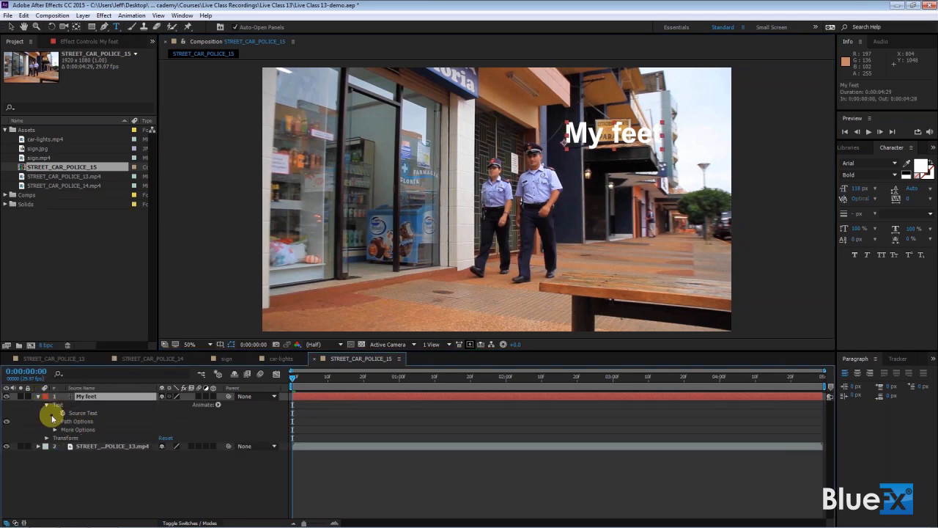
Change the source text to "are killing me" at 0:00:01:09 to create a second text keyframe
left_click_drag(296, 382, 430, 389)
left_click(73, 413)
left_click(93, 411)
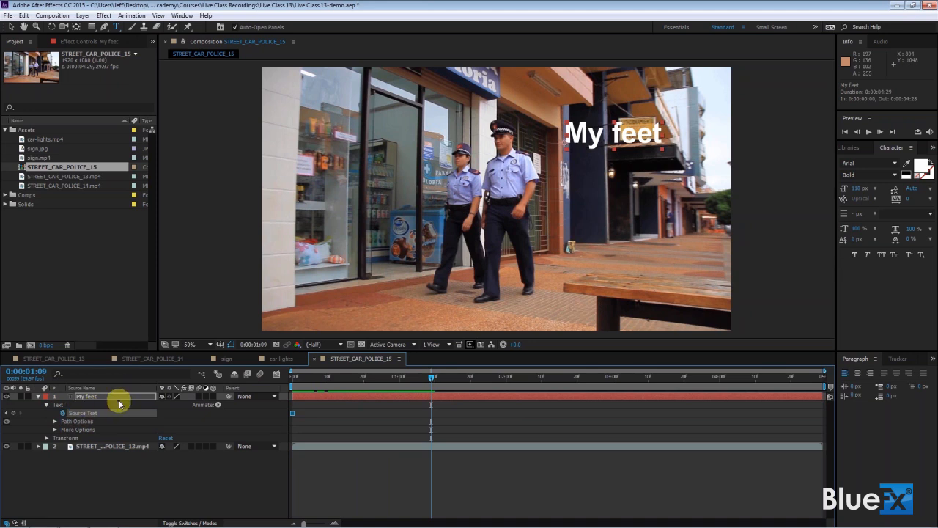
left_click(120, 401)
double_click(119, 402)
type("are k")
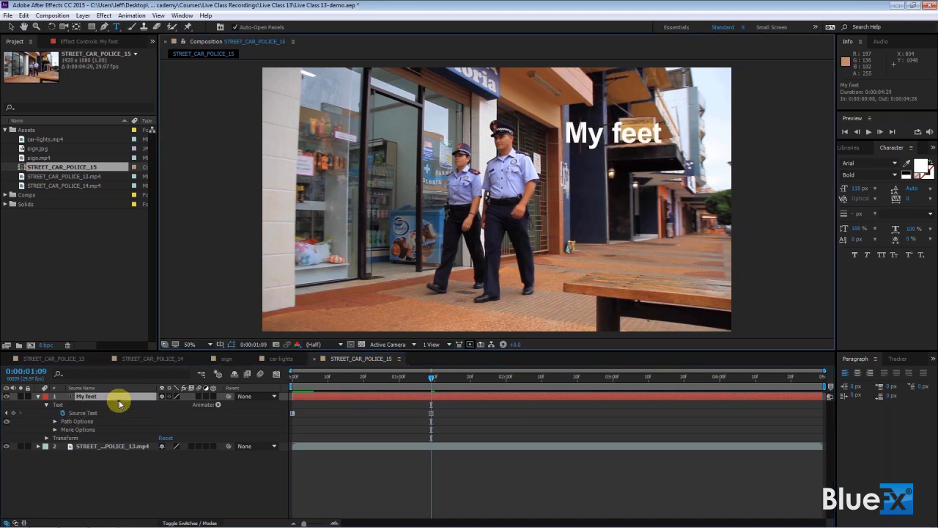
type("illing m")
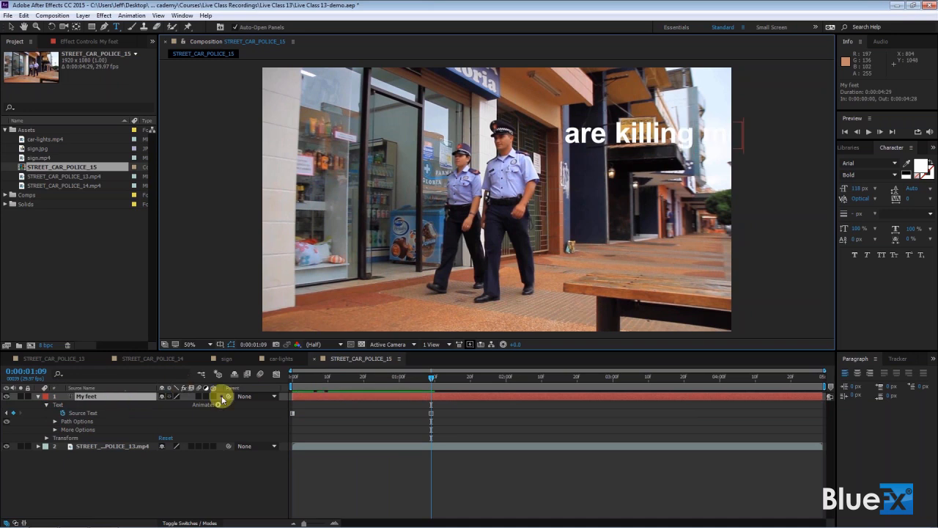
left_click(235, 493)
left_click(744, 132)
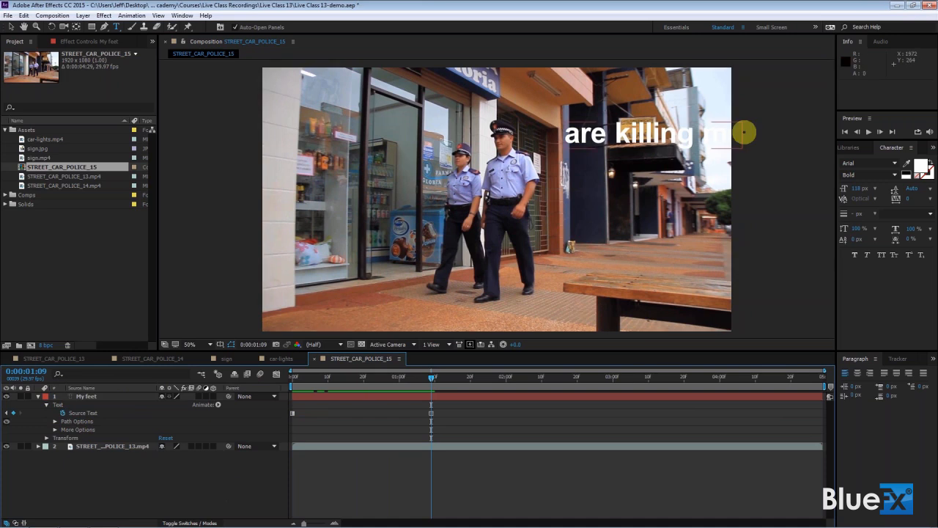
Add a Drop Shadow layer style to the text layer
left_click(252, 392)
left_click(557, 132)
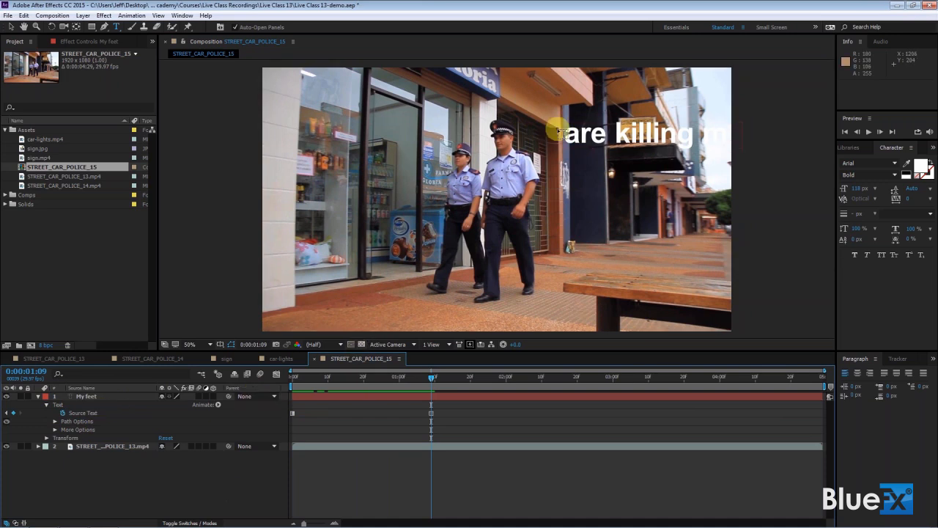
left_click(113, 396)
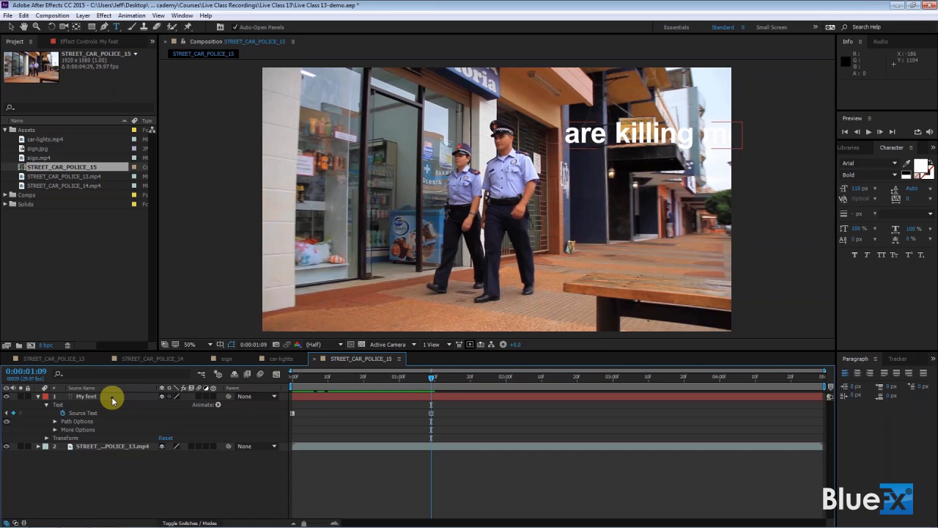
right_click(112, 400)
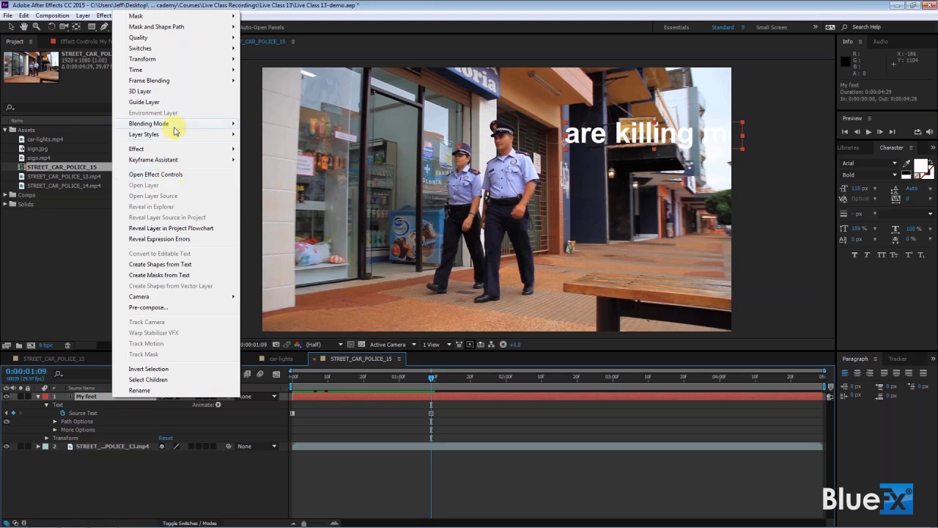
mouse_move(174, 134)
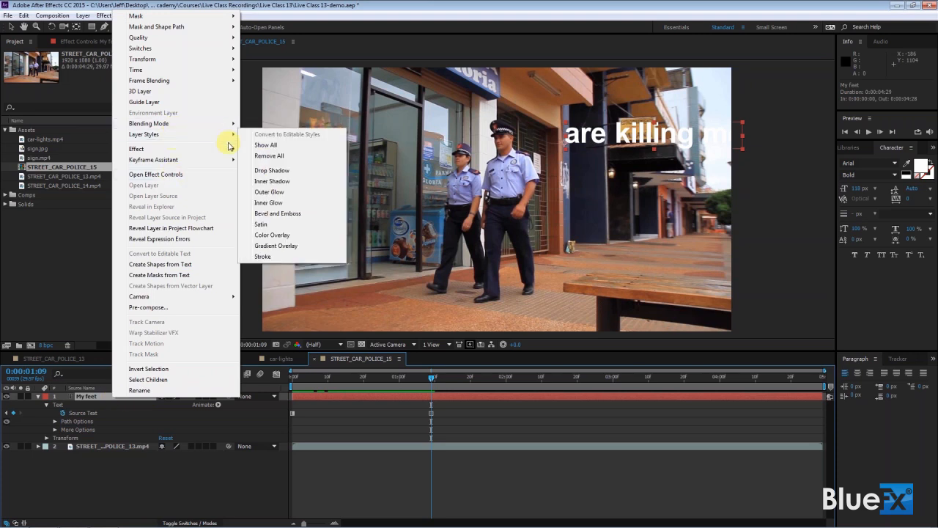
left_click(271, 171)
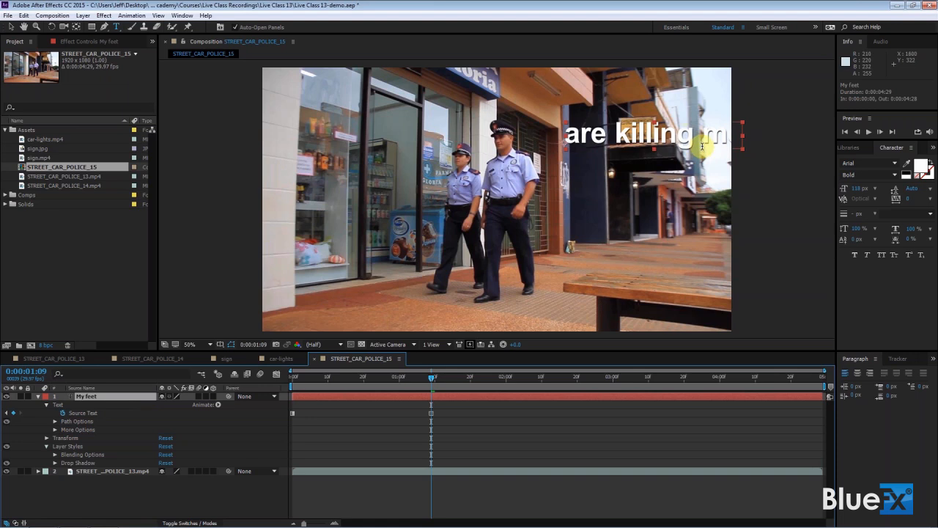
Return to the first frame, collapse the text layer's properties and deselect it
left_click_drag(430, 377, 293, 389)
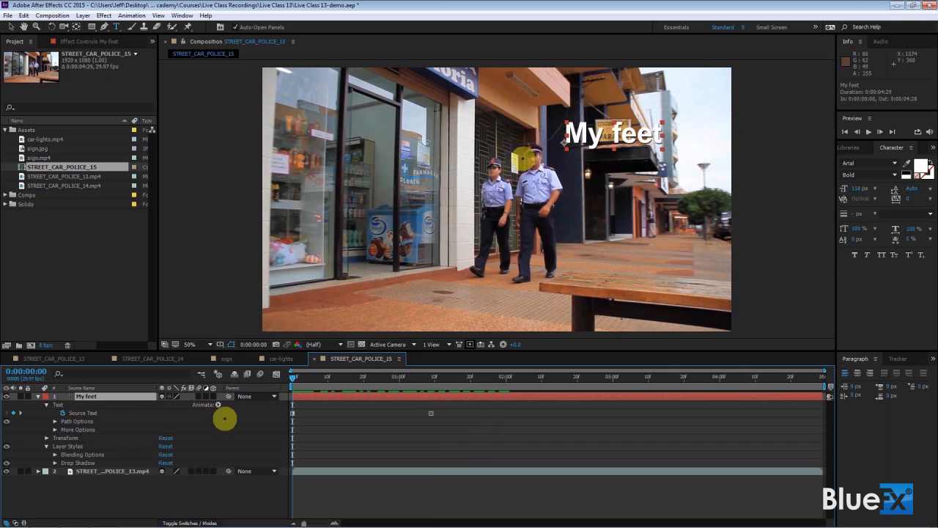
left_click(39, 396)
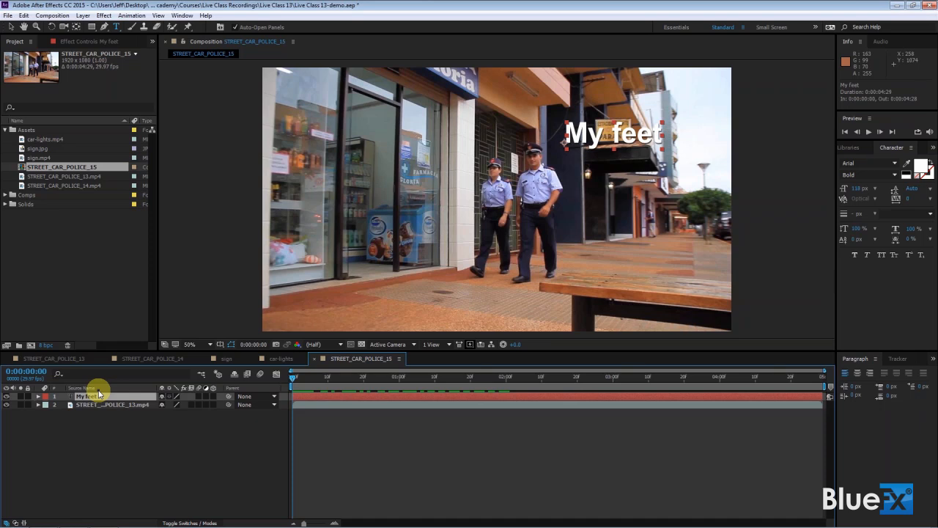
left_click(110, 443)
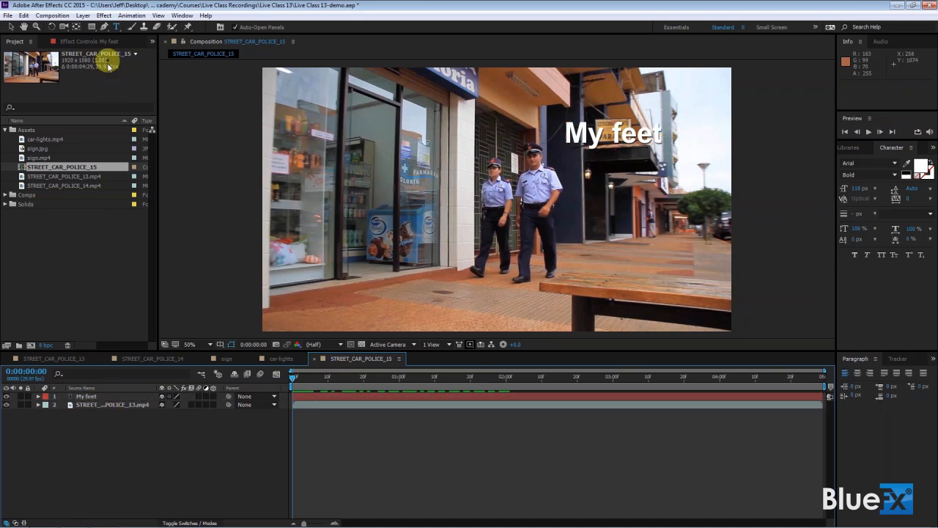
Set up the Rectangle tool with a white FFFFFF fill and a black stroke
left_click(91, 26)
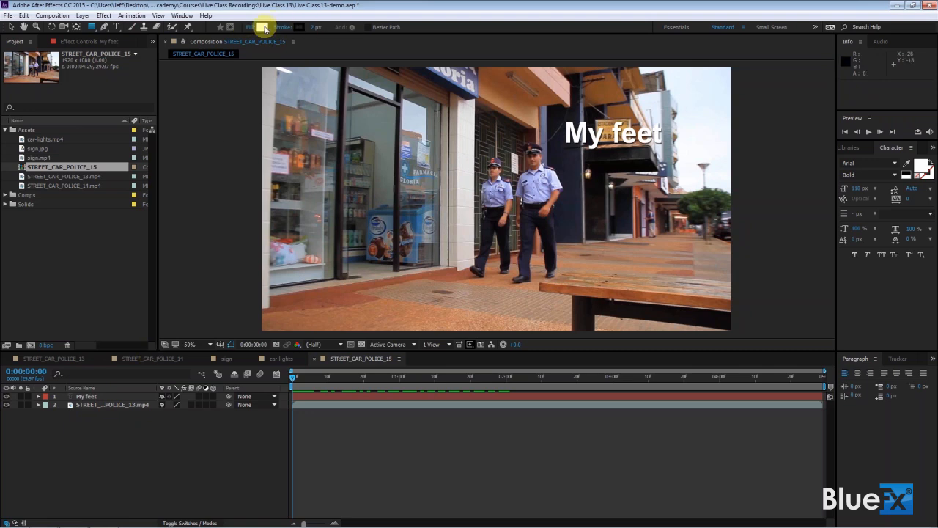
left_click(263, 28)
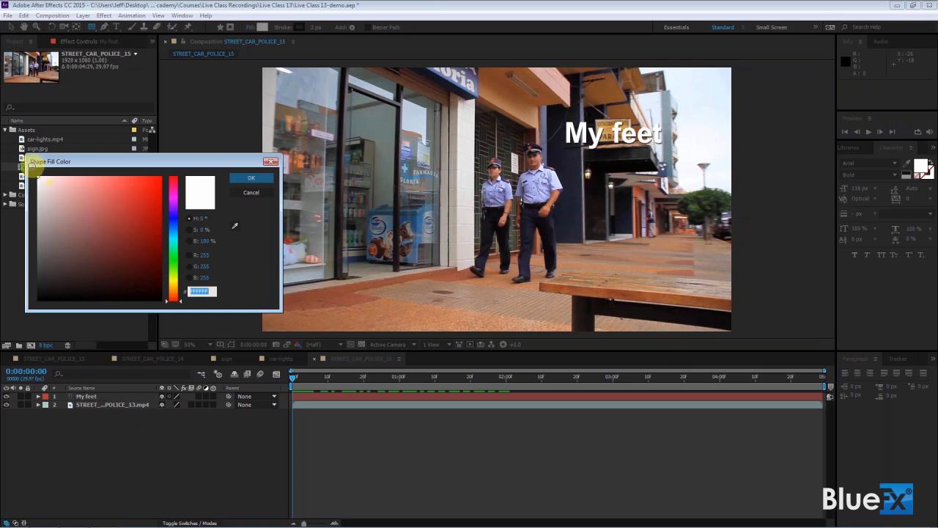
left_click(252, 177)
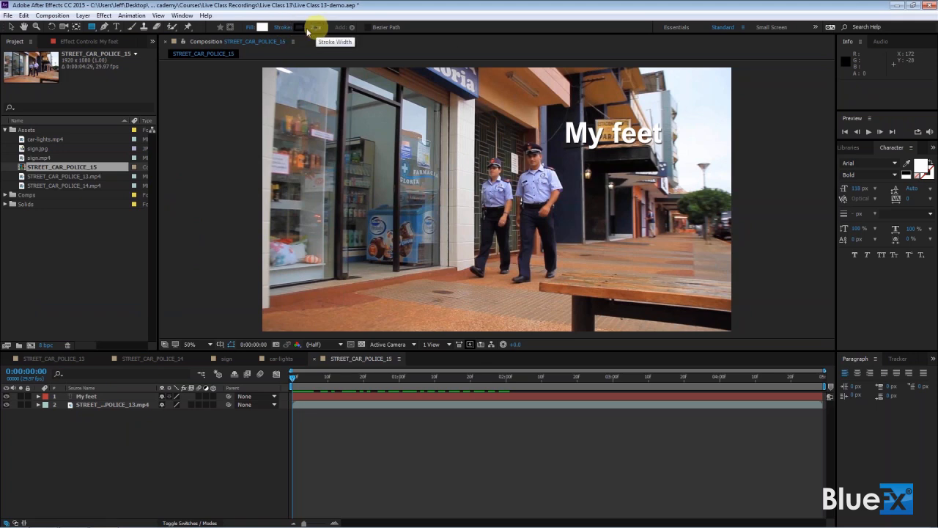
left_click(299, 28)
left_click_drag(71, 202, 32, 319)
left_click(251, 178)
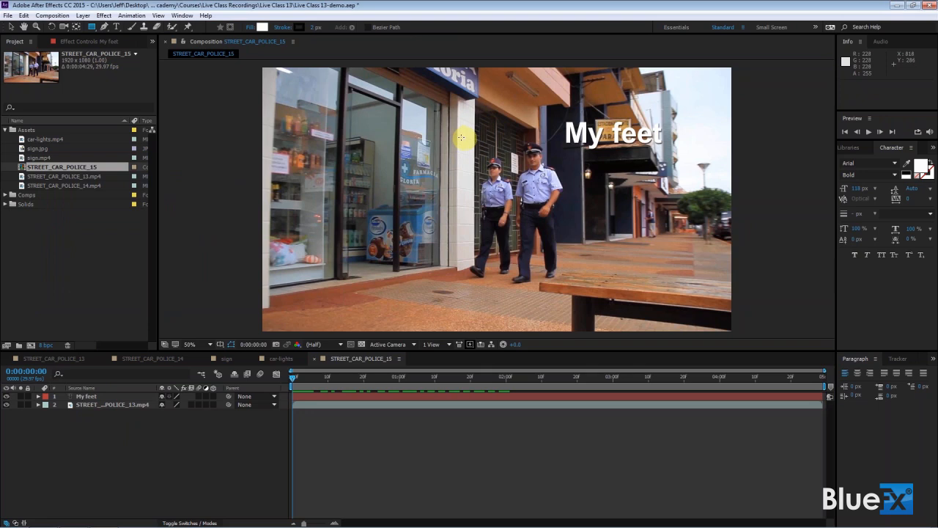
Draw a thin vertical rectangle about 14 by 160 px on the white pillar and give its layer an Orange label
mouse_move(461, 137)
left_mouse_down()
mouse_move(462, 192)
mouse_move(461, 176)
left_mouse_up()
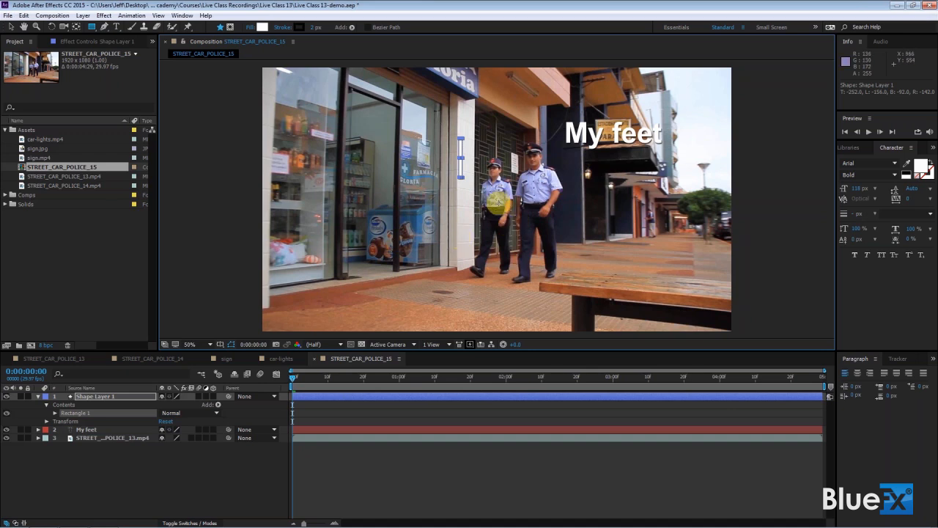
left_click(45, 397)
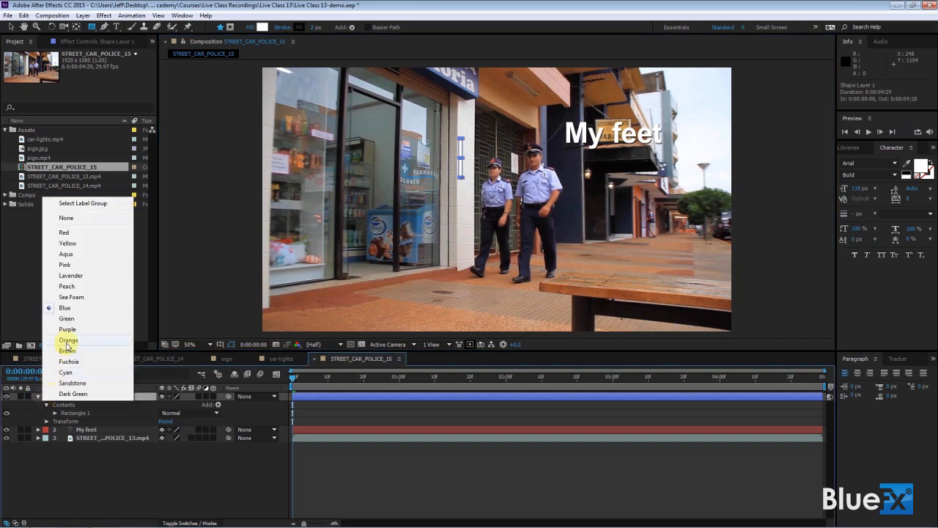
left_click(68, 340)
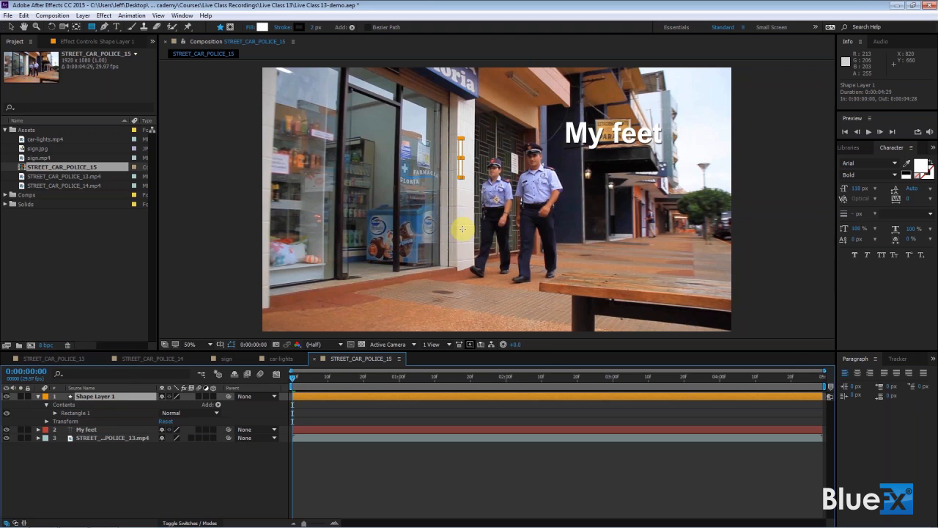
Move the shape layer's anchor point to the middle of the rectangle's bottom edge
key("period")
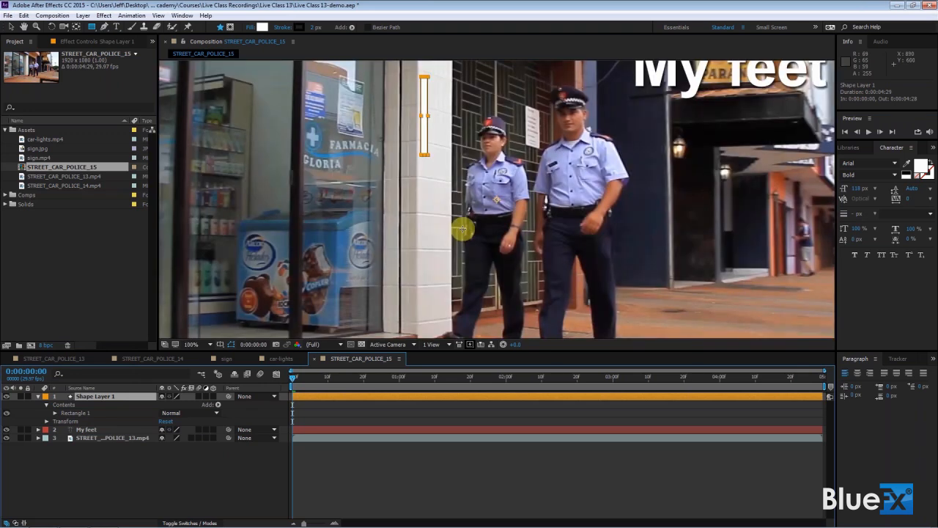
key("period")
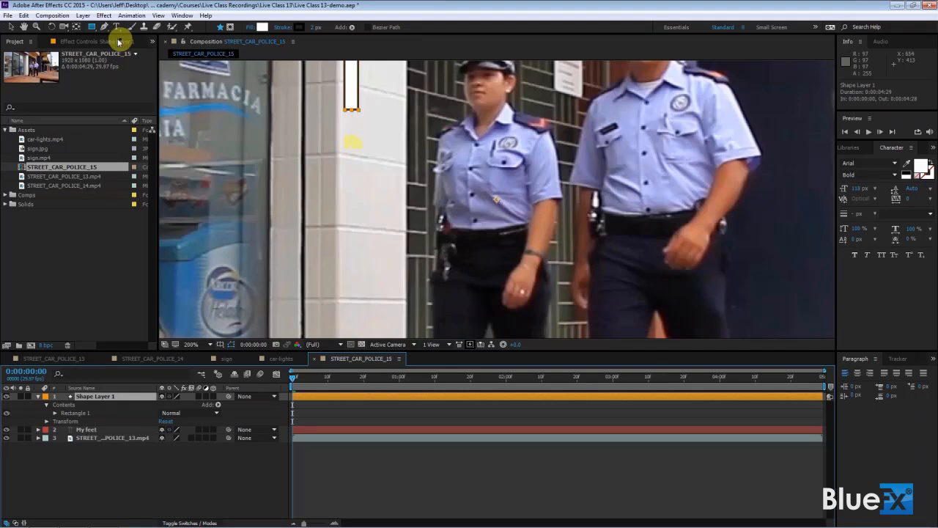
left_click(76, 28)
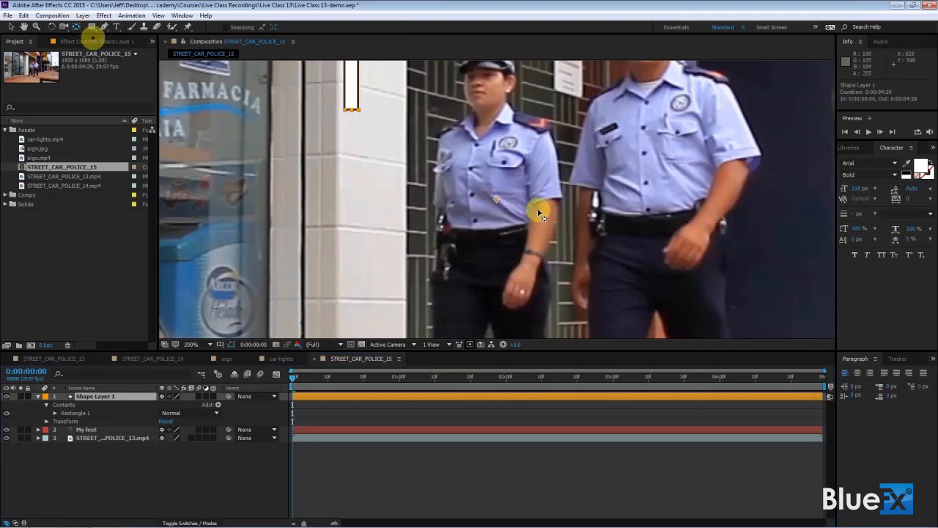
left_click_drag(499, 202, 353, 110)
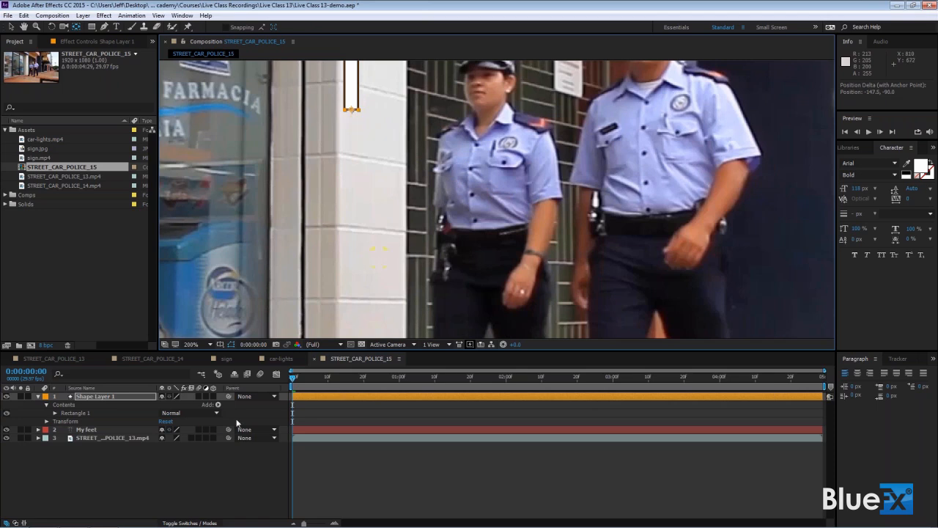
Rotate the thin rectangle to 21 degrees
key("r")
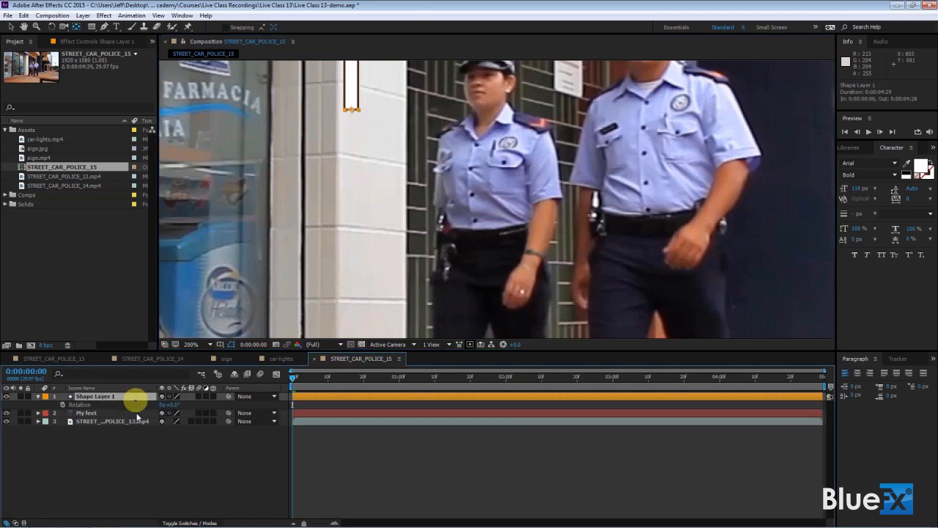
mouse_move(175, 403)
left_mouse_down()
mouse_move(195, 400)
mouse_move(177, 396)
left_mouse_up()
key("comma")
key("comma")
key("comma")
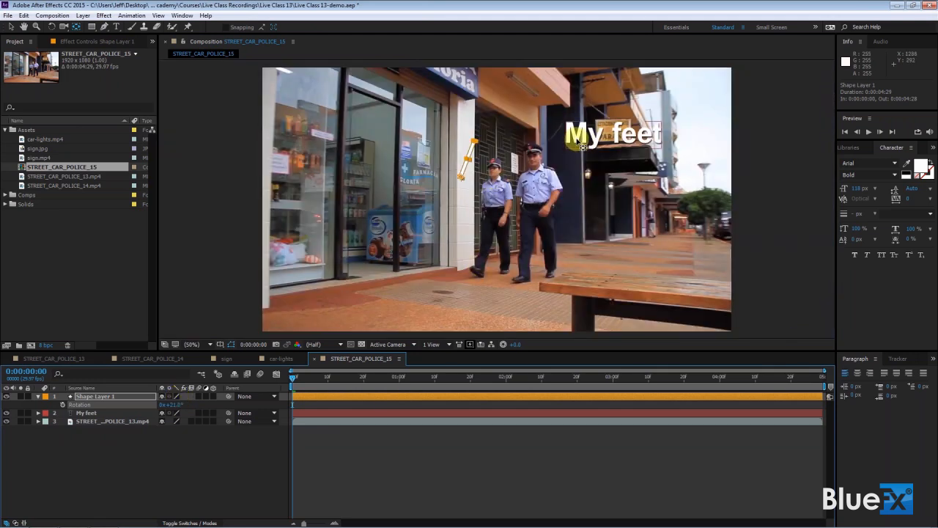
Move the thin rectangle from the pillar to beside the male officer's head
key("period")
key("period")
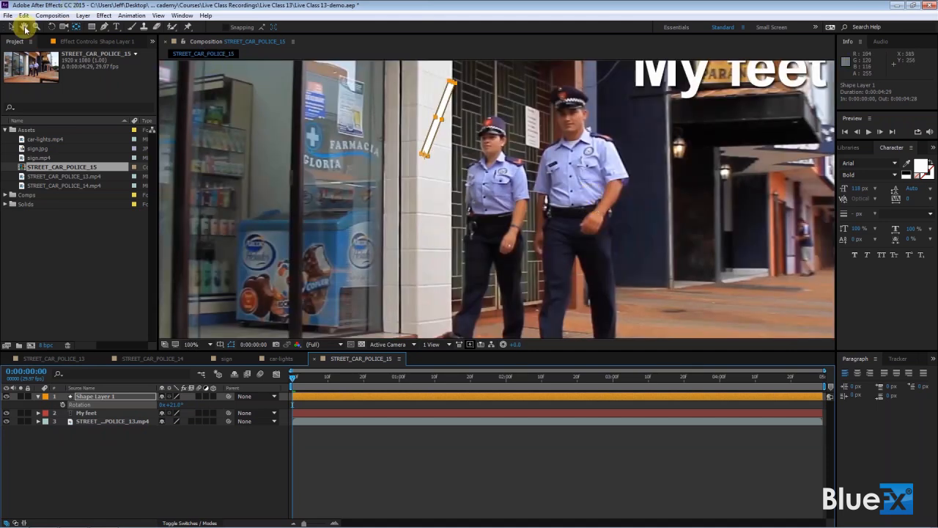
left_click(453, 124)
left_click_drag(457, 129, 621, 131)
Set the shape layer's rotation to 50 degrees so the line slants from the officer towards the text
key("r")
left_click_drag(173, 393, 142, 403)
key("r")
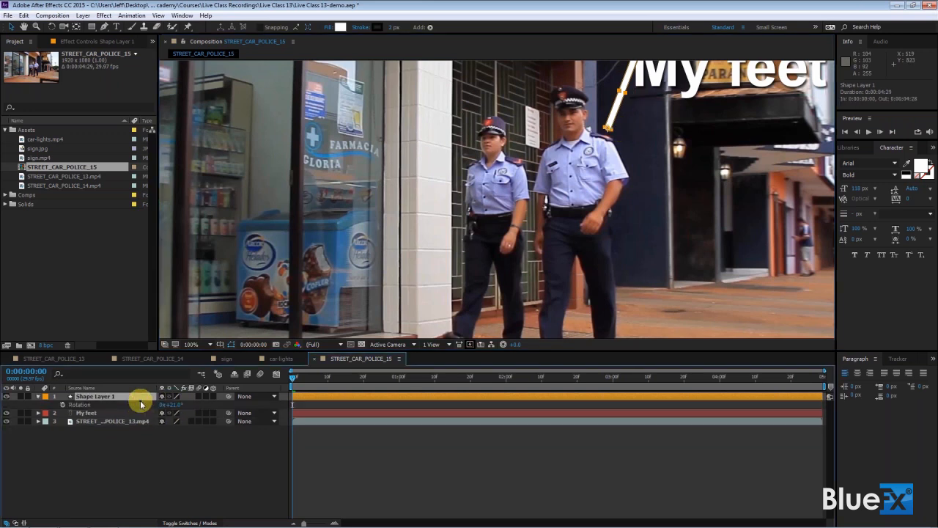
left_click(177, 404)
mouse_move(184, 404)
left_mouse_down()
mouse_move(193, 400)
mouse_move(189, 411)
left_mouse_up()
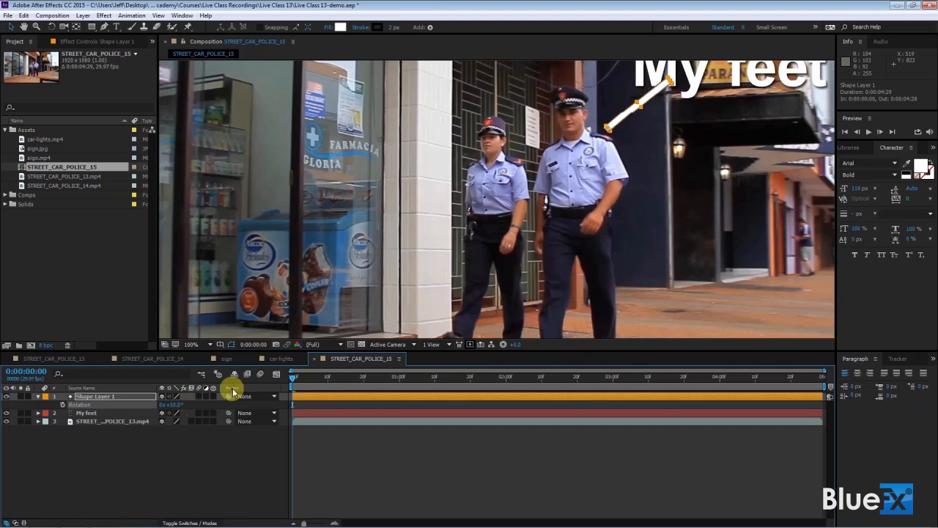
Position the line between the male officer's face and the text, and scale it non-proportionally to 58% by 72%
left_click_drag(628, 115, 614, 102)
left_click(125, 395)
key("s")
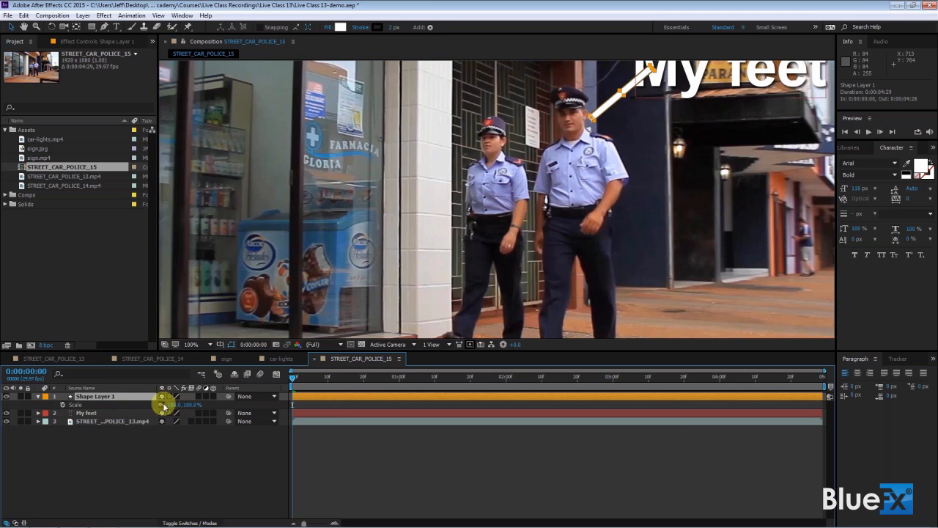
left_click(161, 405)
left_click_drag(188, 404, 176, 437)
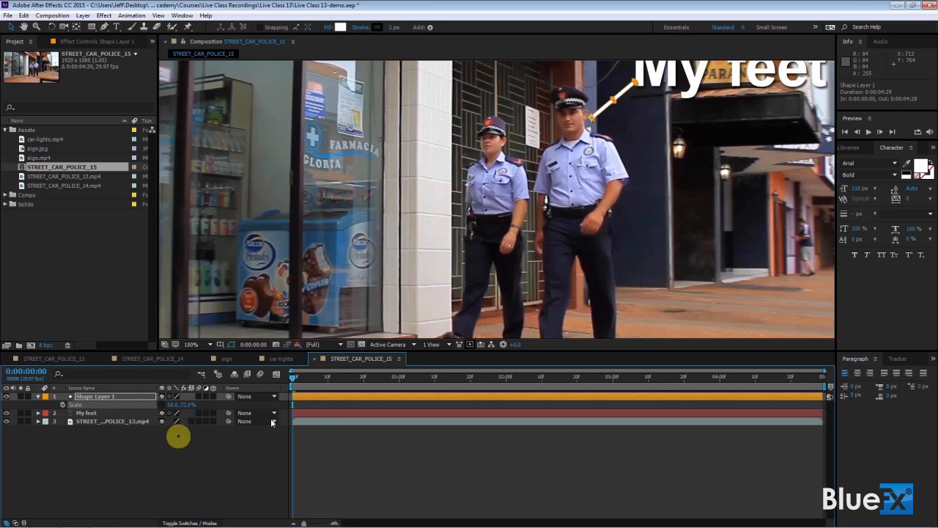
left_click_drag(619, 96, 647, 93)
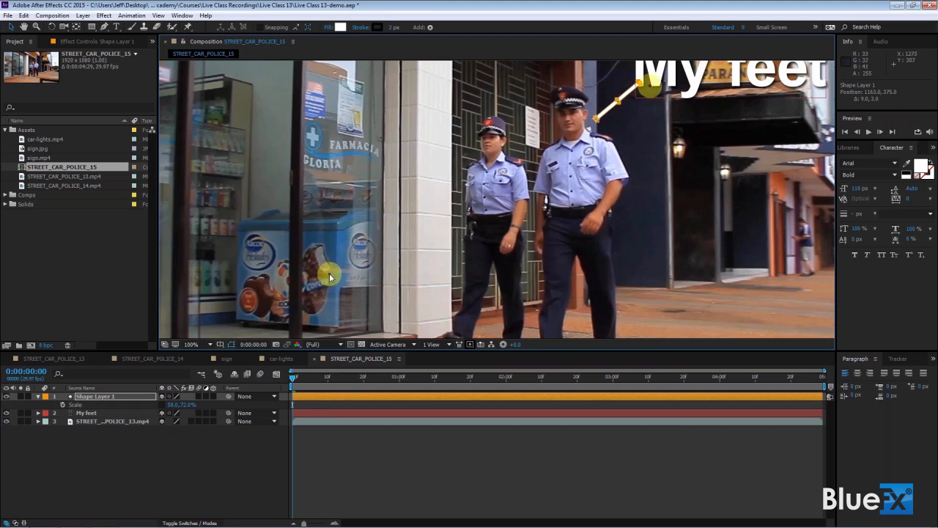
Place the text layer above the shape layer and move its anchor point to the line's lower end by the officer's mouth
left_click(88, 413)
mouse_move(88, 415)
left_mouse_down()
mouse_move(80, 396)
mouse_move(92, 398)
left_mouse_up()
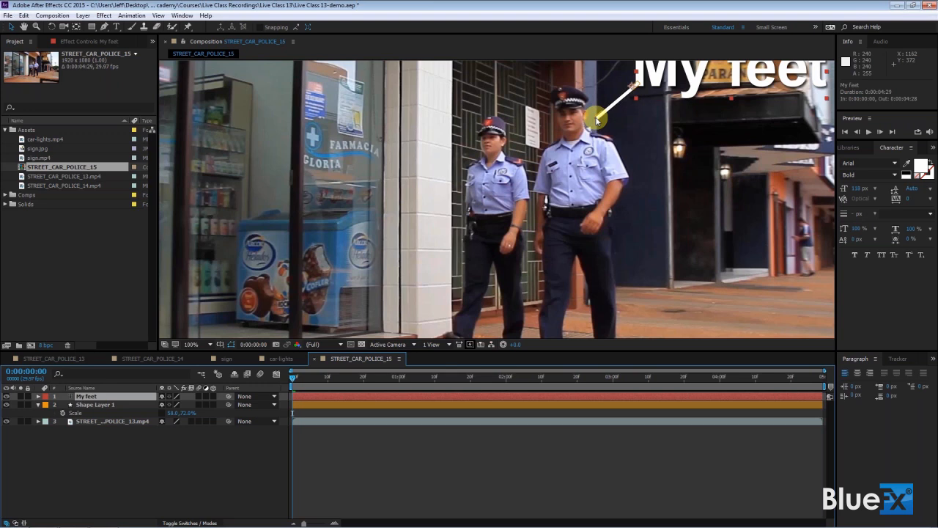
left_click(137, 395)
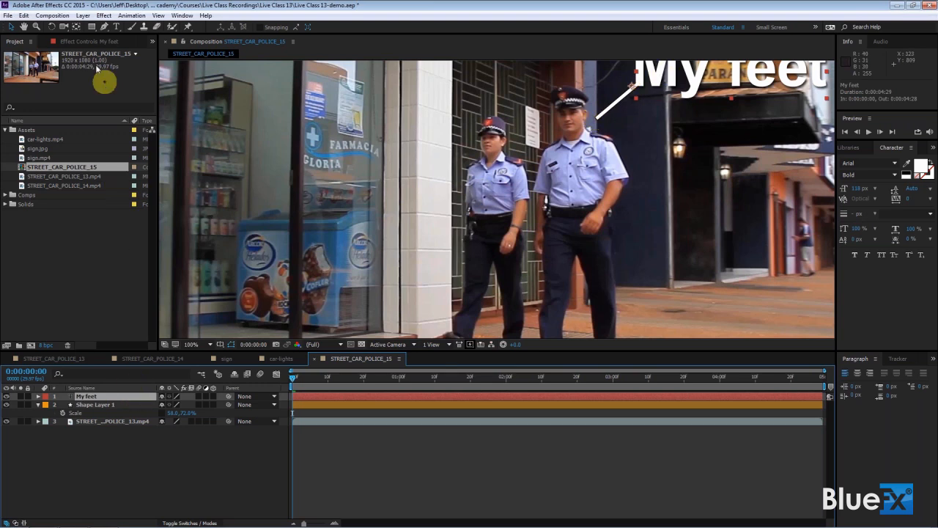
left_click(78, 28)
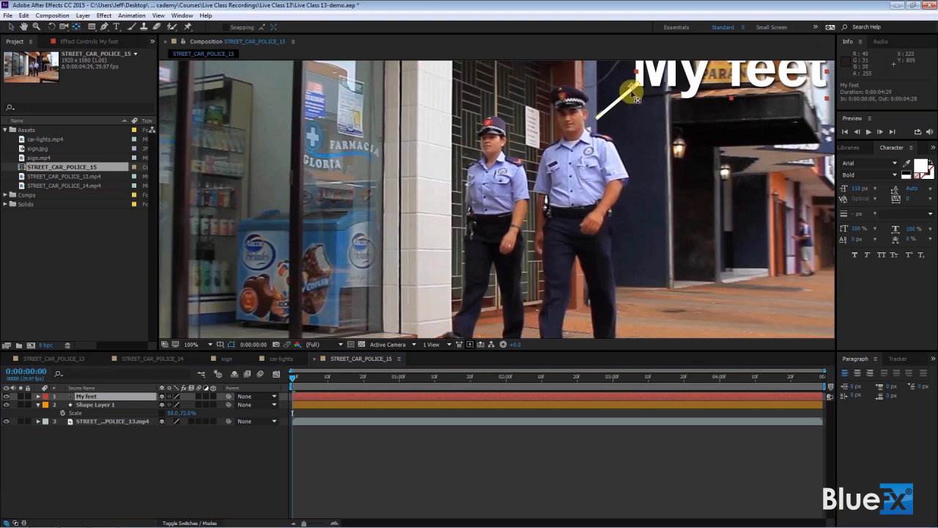
left_click(635, 91)
left_click_drag(635, 91, 600, 122)
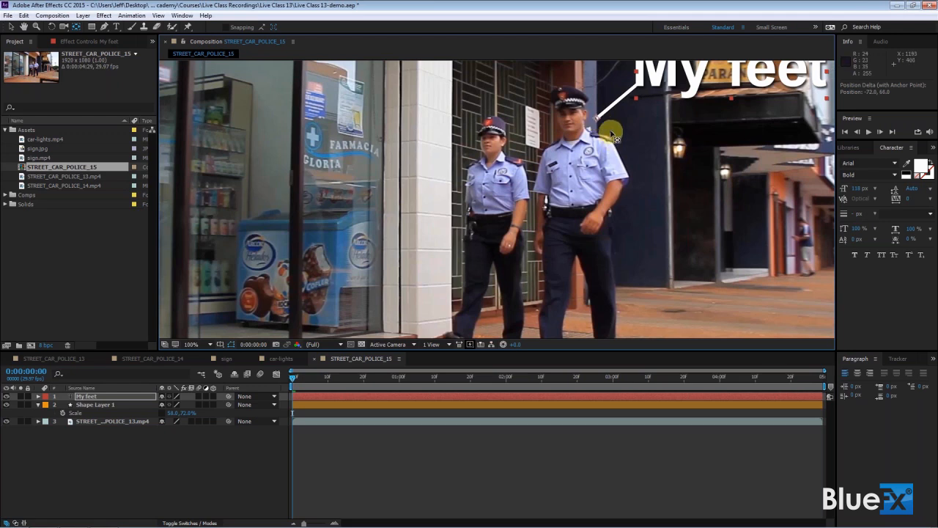
Scale the text layer to 98% about its new anchor point
left_click(133, 397)
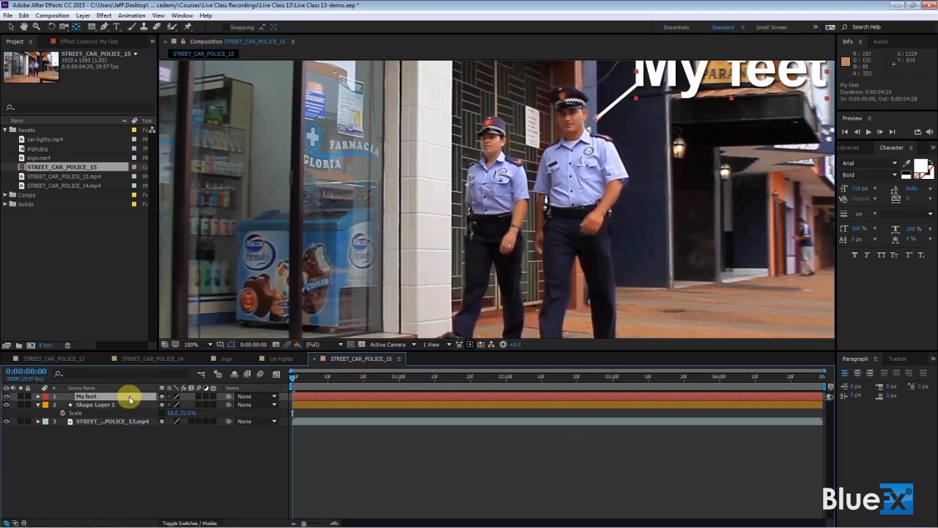
key("s")
left_click_drag(196, 404, 190, 404)
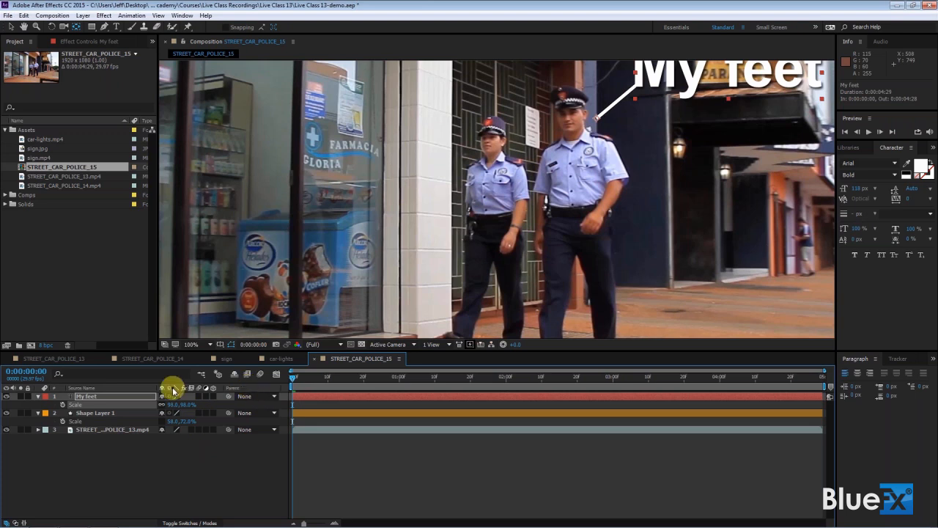
Check in the timeline's column options that the Parent column is displayed
right_click(119, 388)
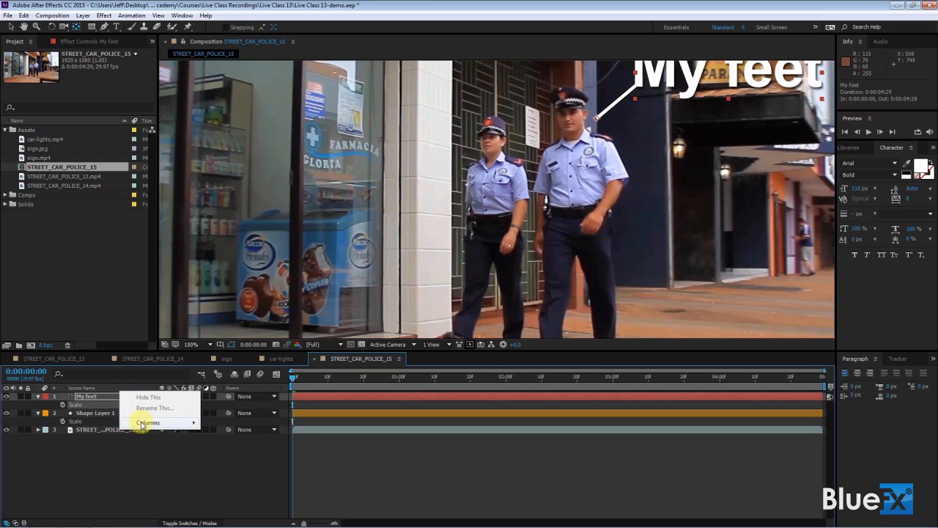
mouse_move(145, 423)
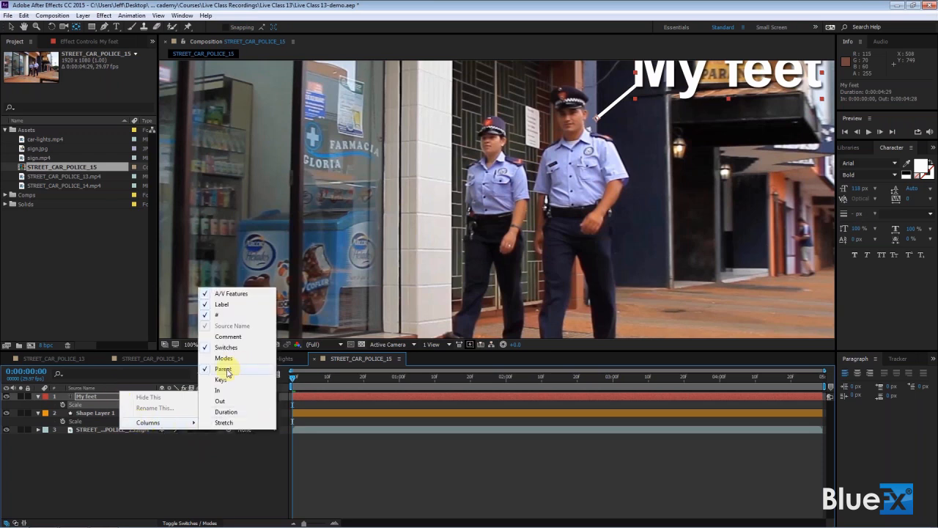
left_click(209, 457)
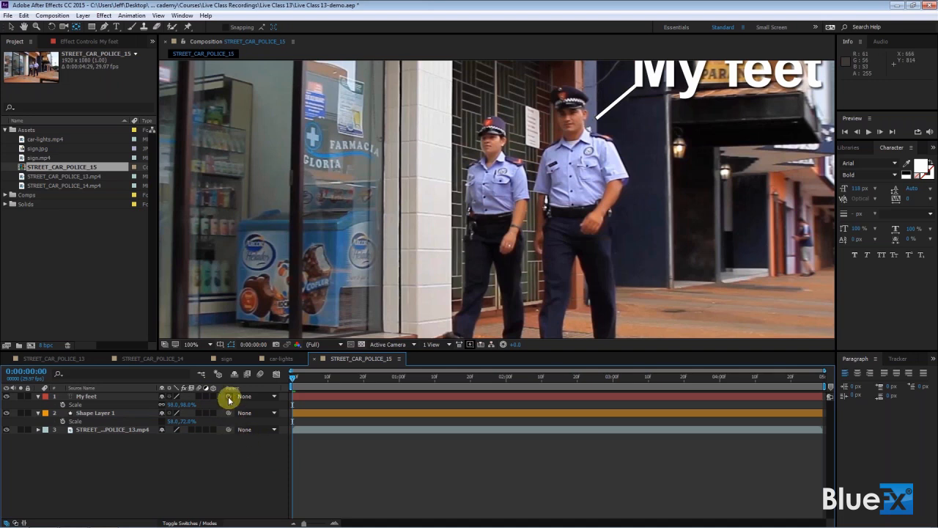
Try parenting the My feet text layer to Shape Layer 1, and undo the parenting
left_click_drag(228, 397, 230, 395)
left_click_drag(229, 397, 120, 416)
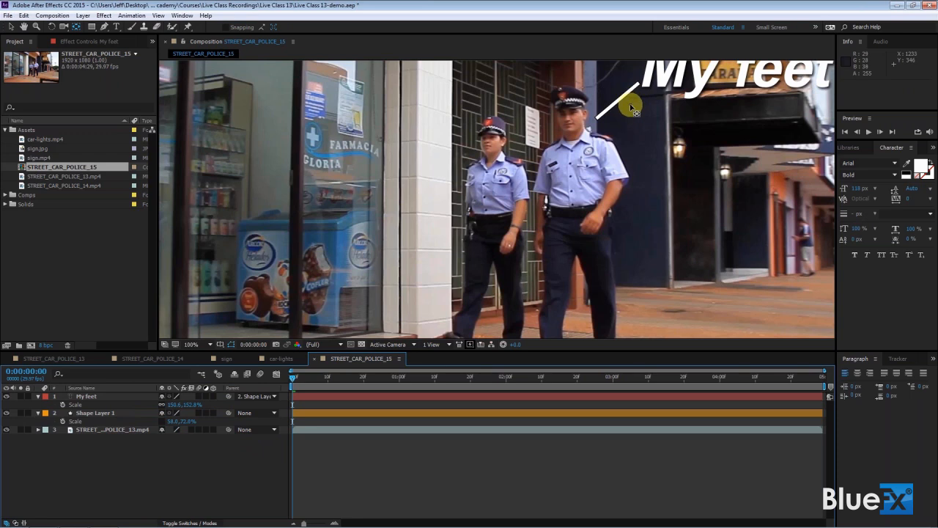
key("ctrl+z")
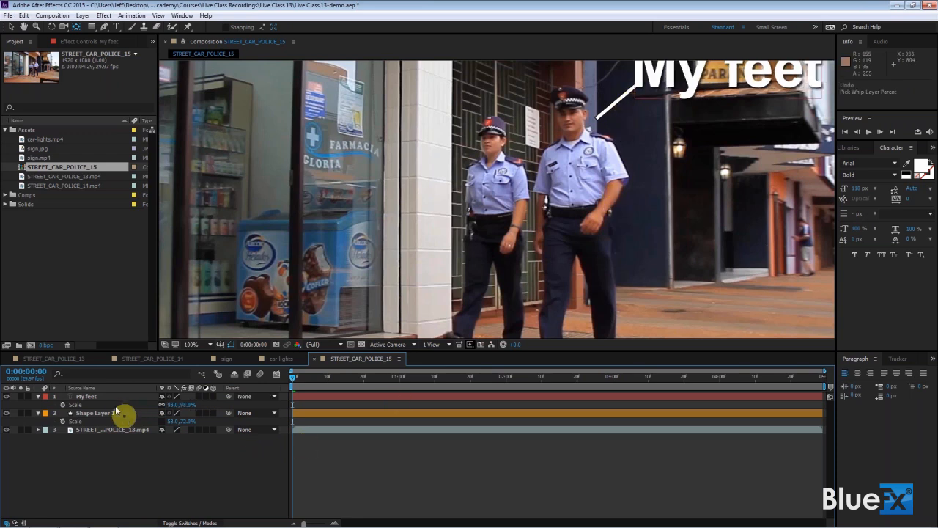
Parent Shape Layer 1 to the My feet text layer and move the text layer to position 1152, 374
left_click_drag(228, 415, 139, 400)
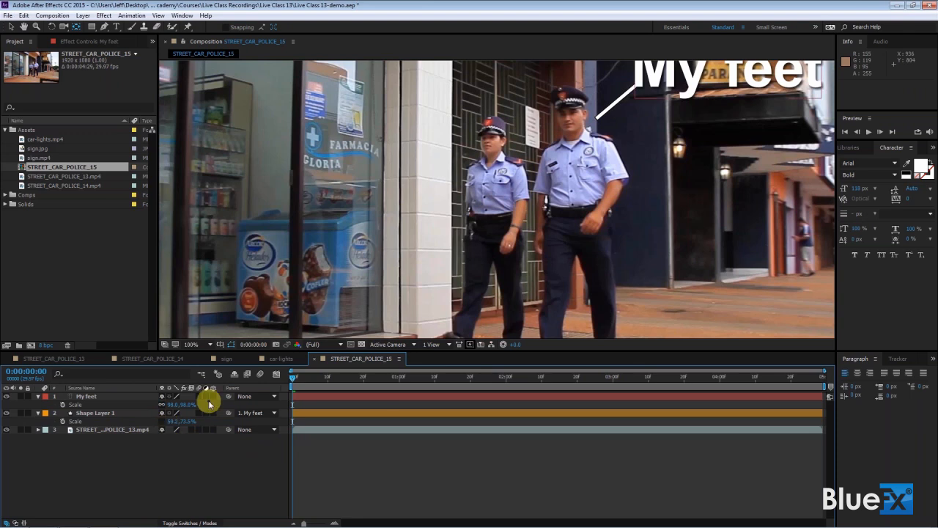
left_click(127, 398)
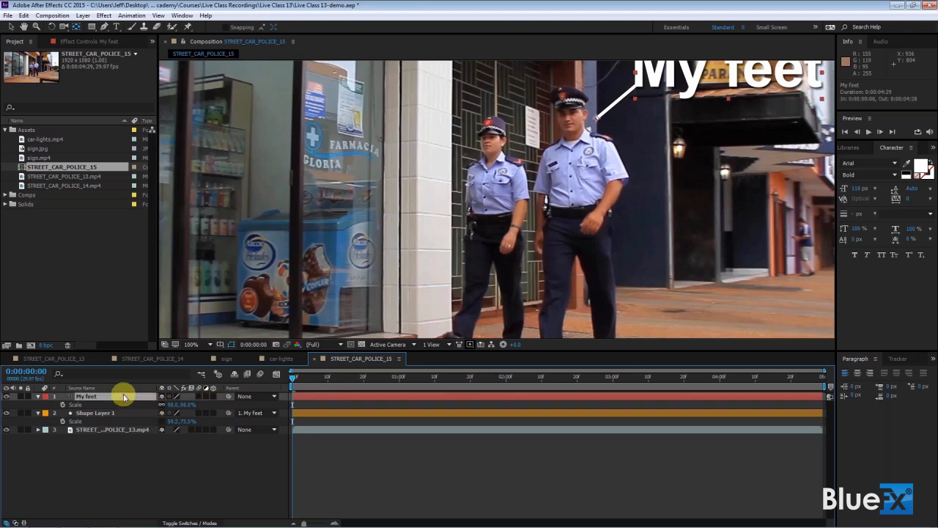
key("p")
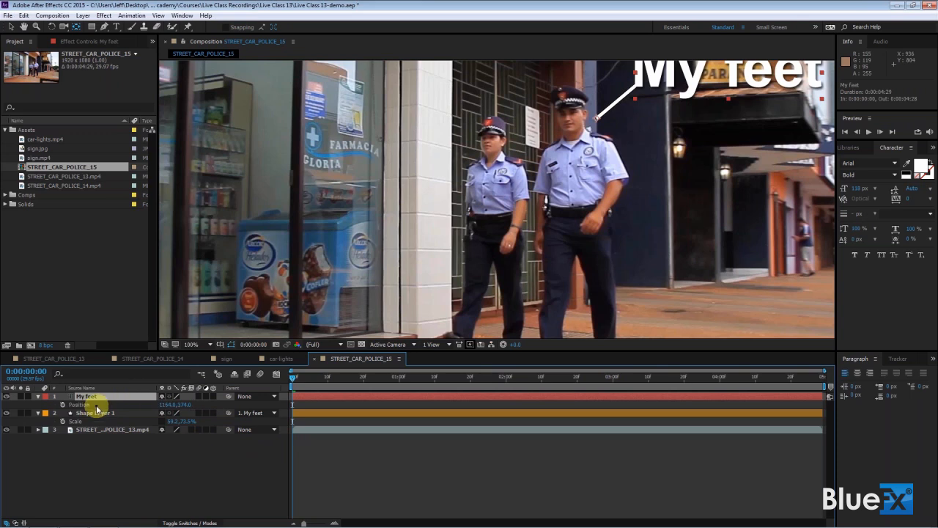
left_click_drag(170, 407, 178, 478)
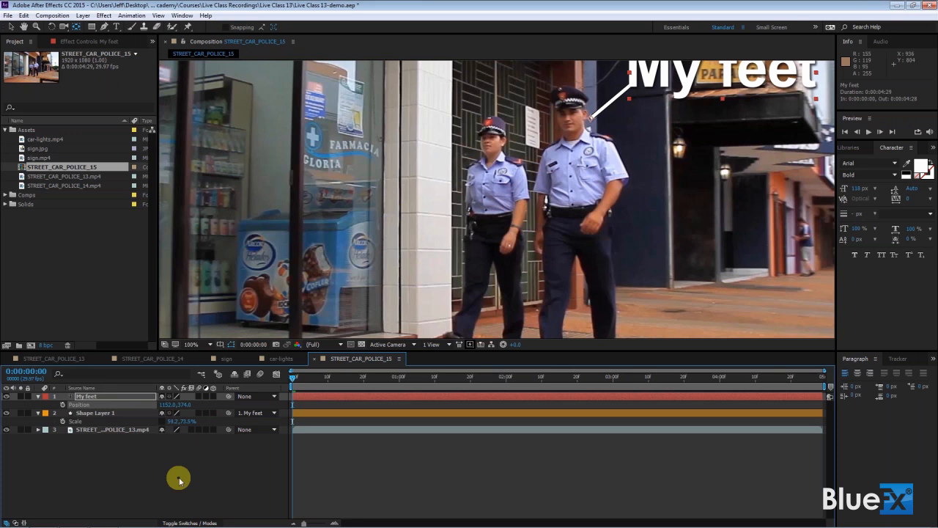
Copy all Attach Point keyframes from the video layer's Track Point 1 and paste them into the My feet layer's Position at 0:00:00:00
left_click(114, 430)
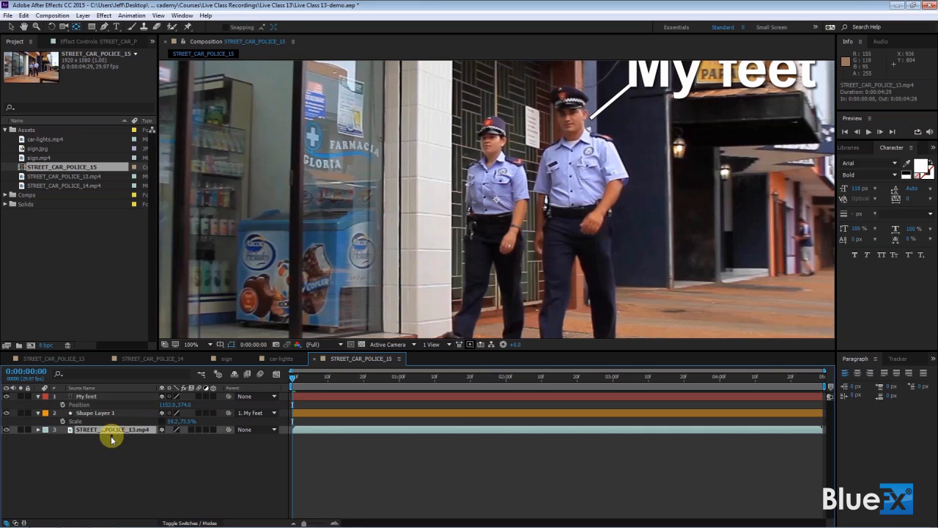
key("u")
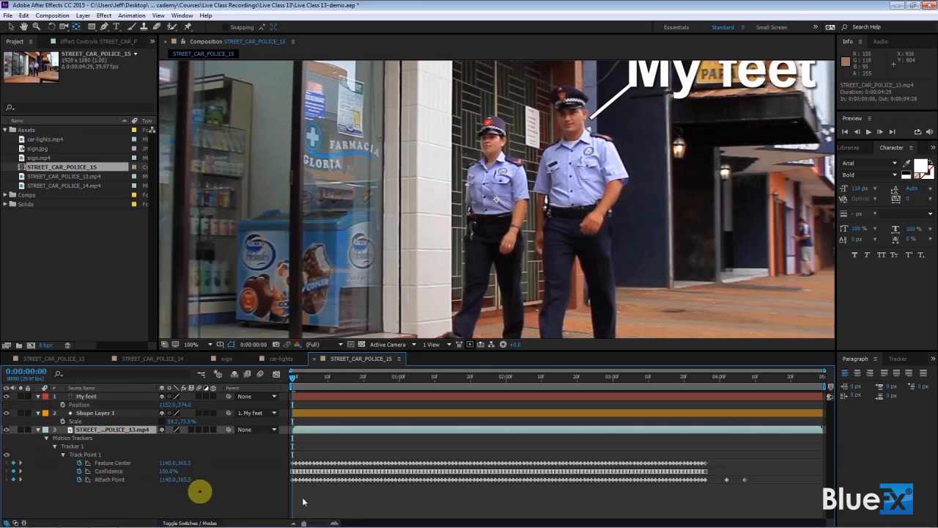
left_click(103, 479)
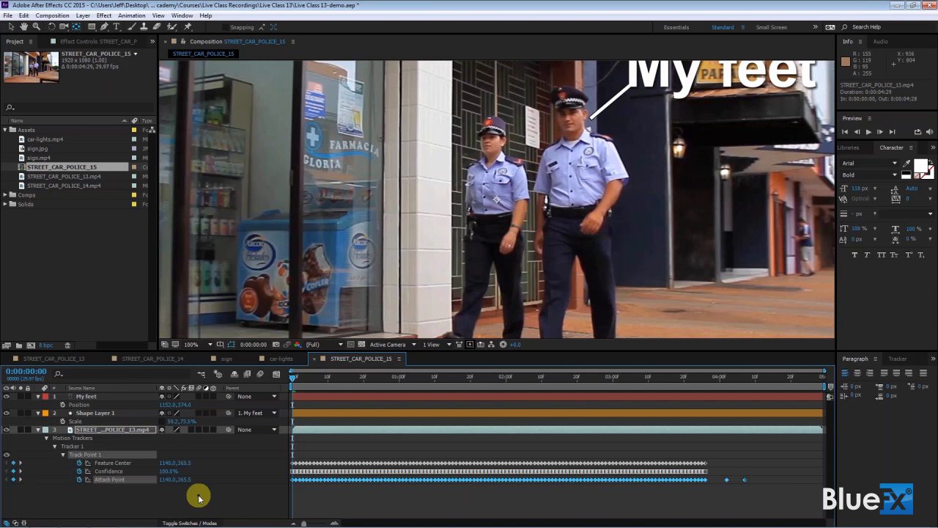
key("ctrl+c")
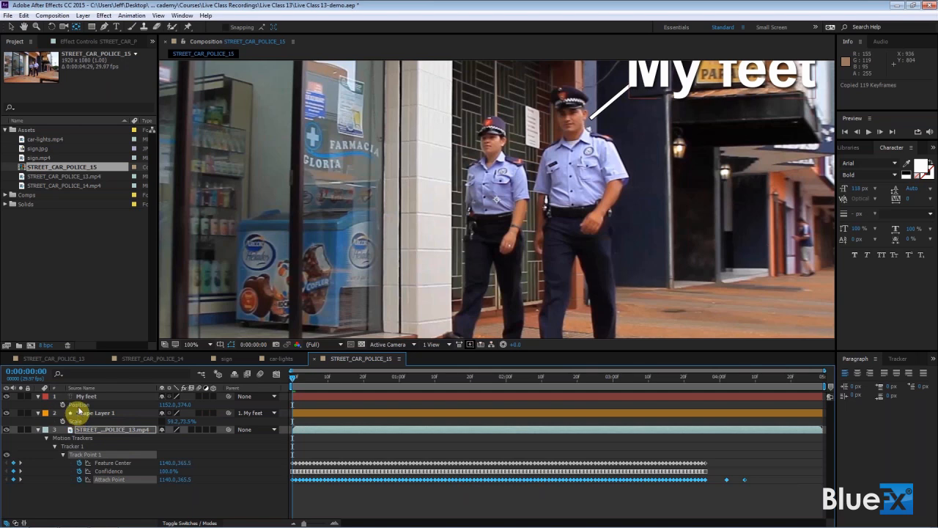
left_click(296, 379)
left_click_drag(296, 379, 287, 378)
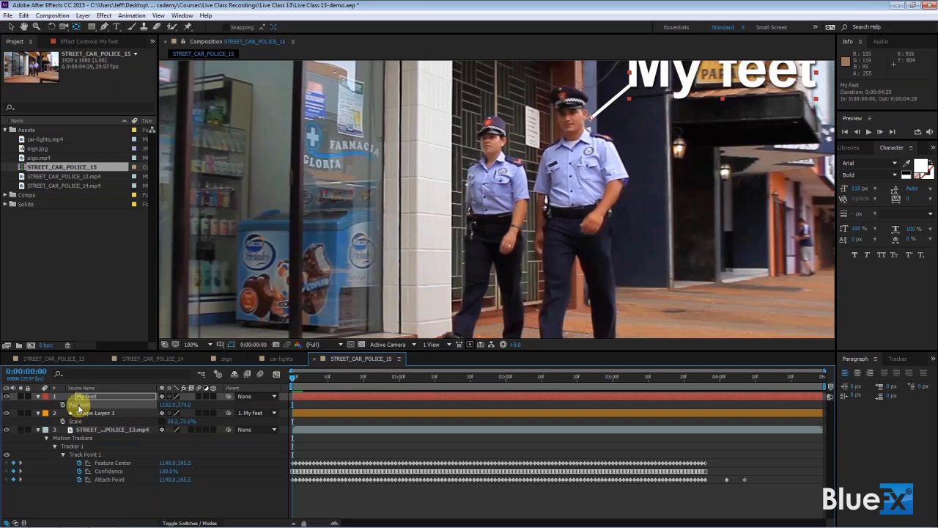
key("ctrl+v")
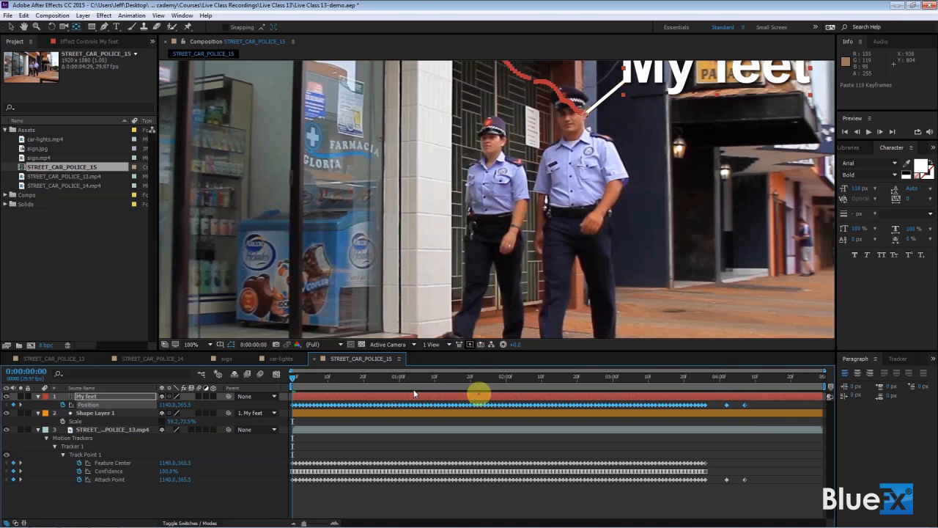
left_click(586, 116)
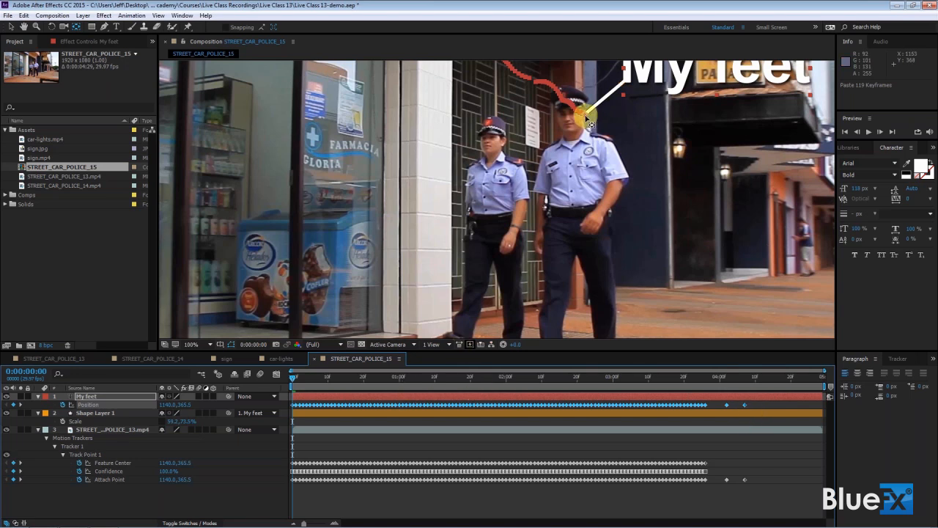